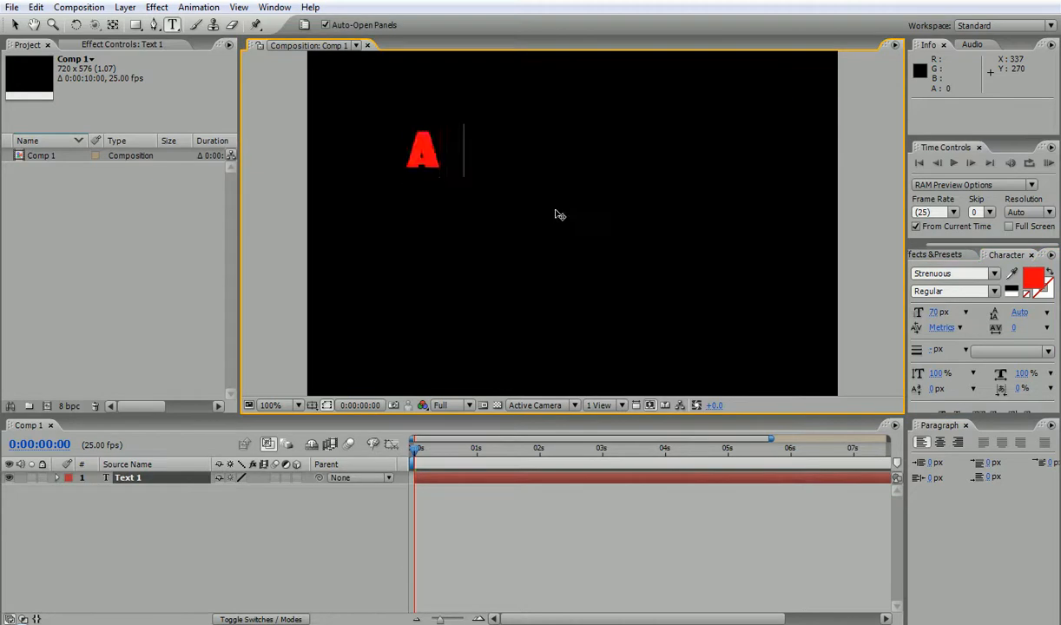
Complete the title text as "After FX" and turn it into a 3D layer.
{"action": "type", "text": "FX"}
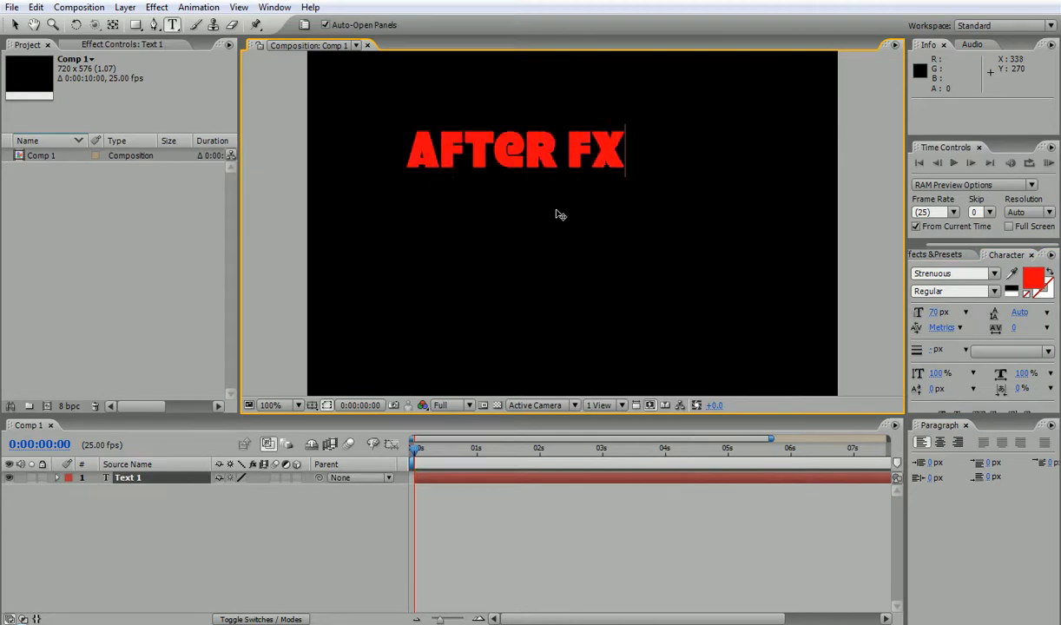
{"action": "left_click", "coordinate": [15, 24]}
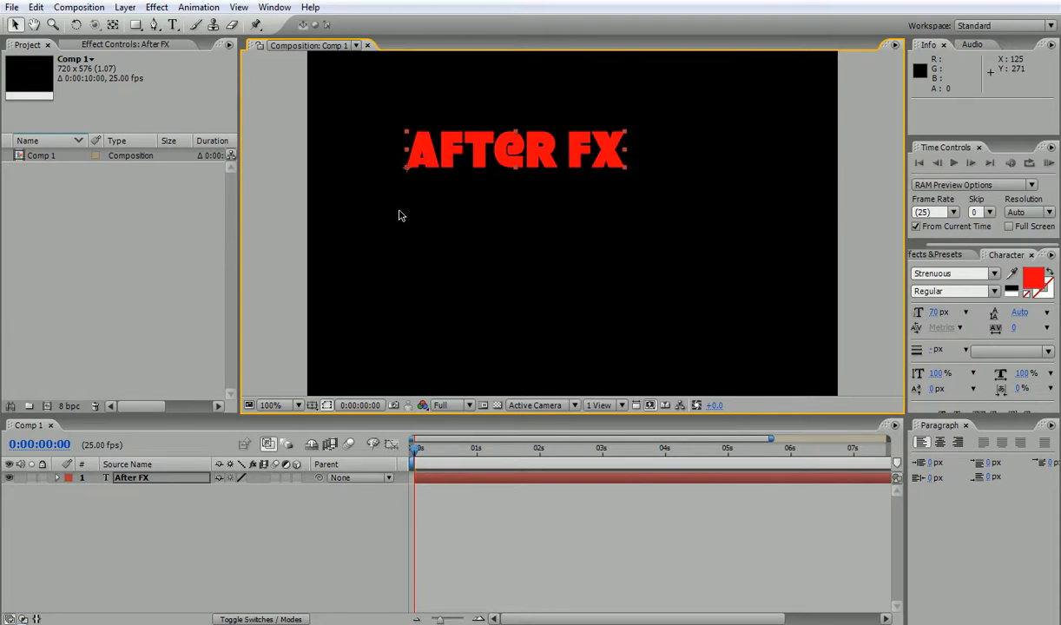
{"action": "left_click", "coordinate": [296, 478]}
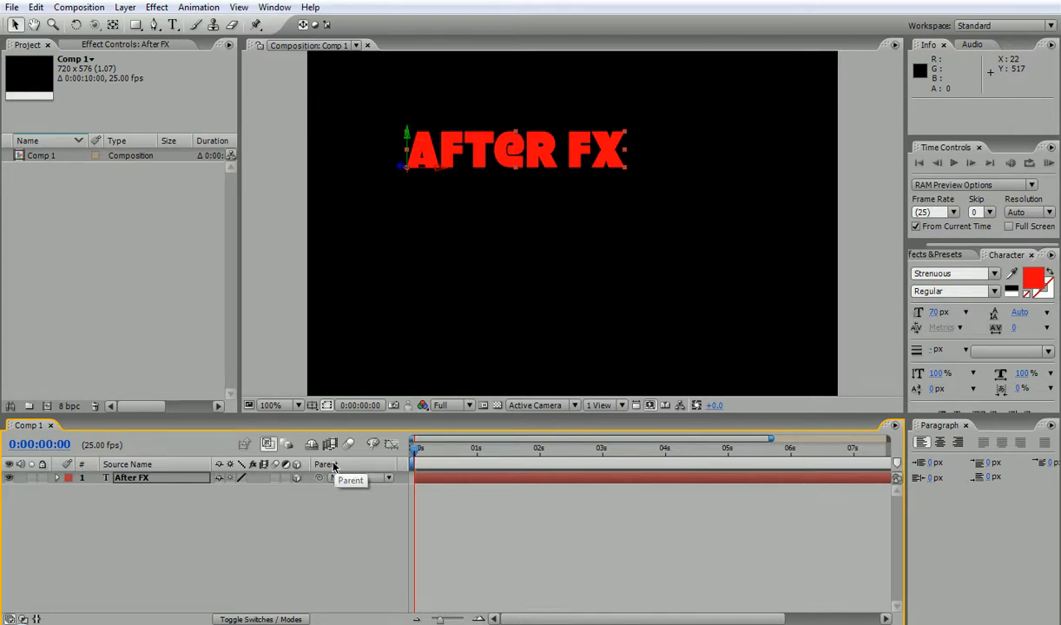
Add a new camera layer named Camera 1 with the Custom preset and a 35-degree angle of view.
{"action": "left_click", "coordinate": [125, 7]}
{"action": "mouse_move", "coordinate": [148, 24]}
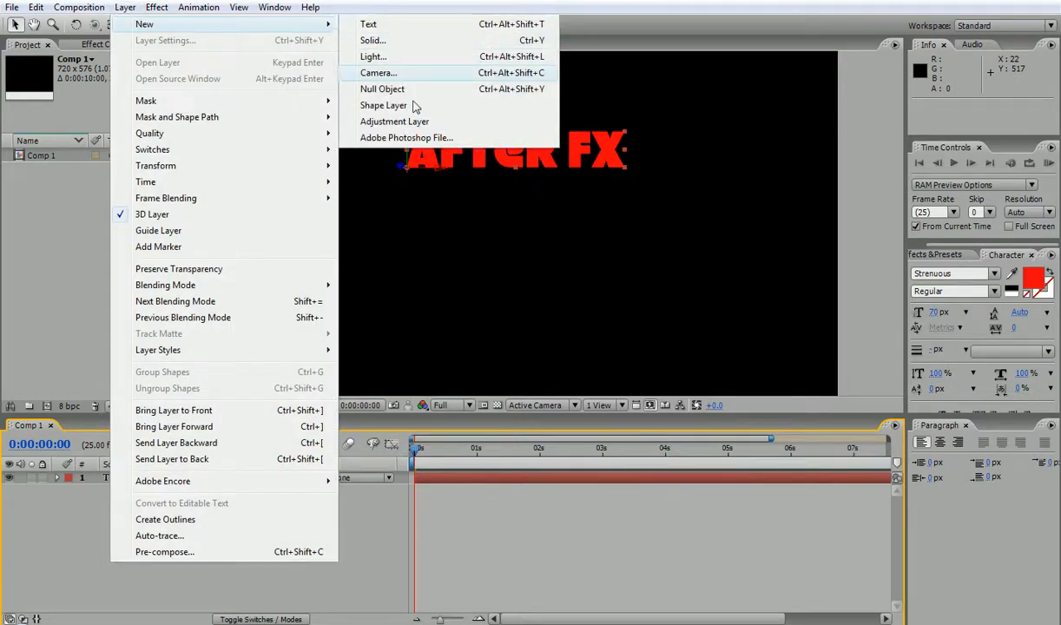
{"action": "left_click", "coordinate": [397, 75]}
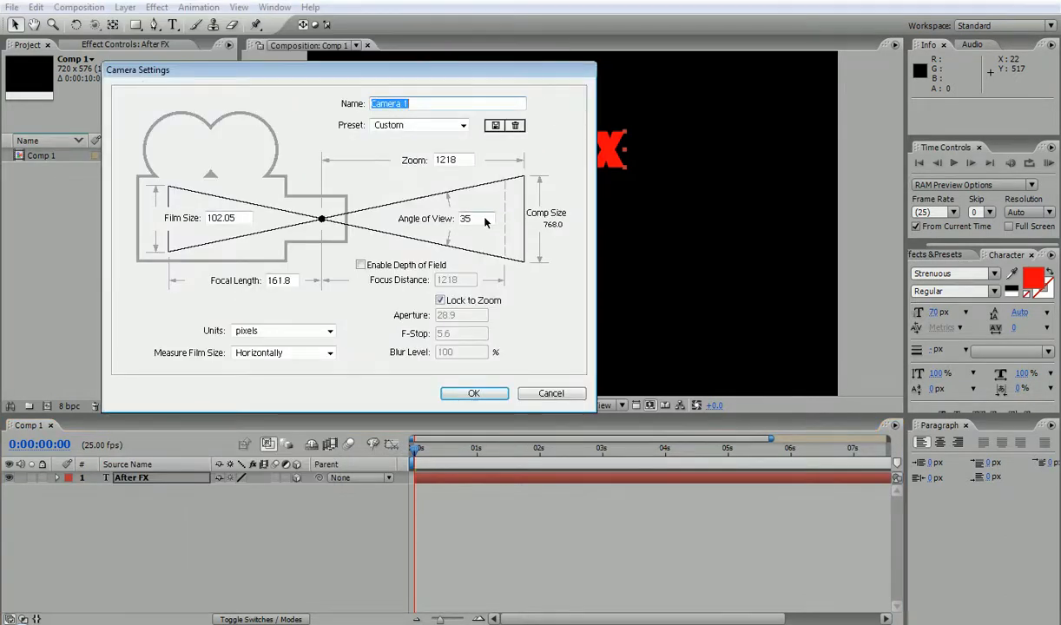
{"action": "left_click", "coordinate": [473, 393]}
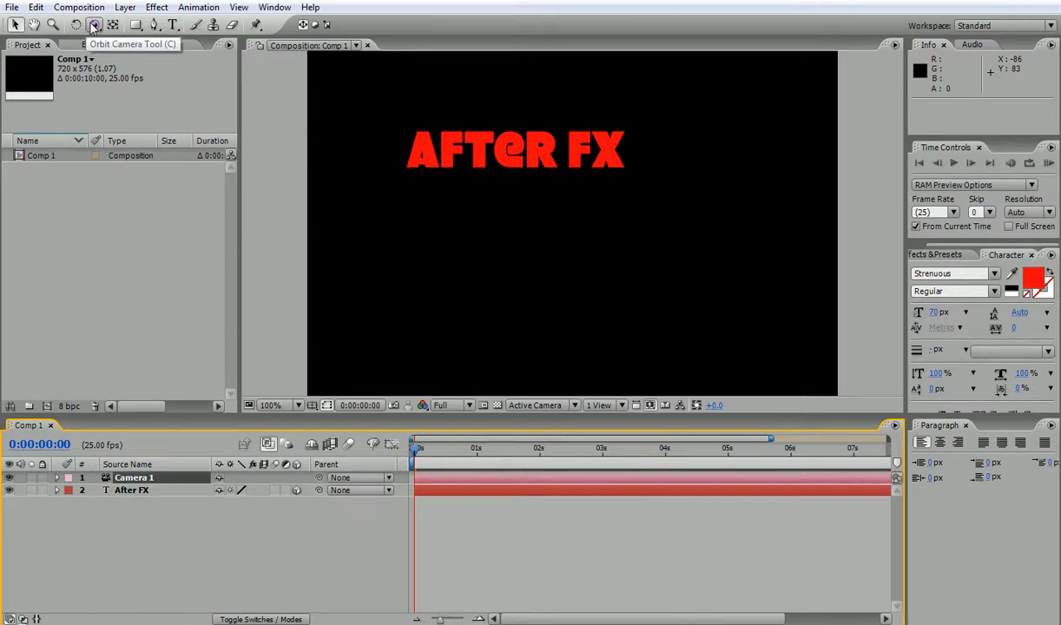
Try orbiting the camera around the After FX text, and undo the orbit.
{"action": "left_click", "coordinate": [94, 25]}
{"action": "left_click_drag", "start_coordinate": [540, 259], "coordinate": [592, 367]}
{"action": "key", "text": "ctrl+z"}
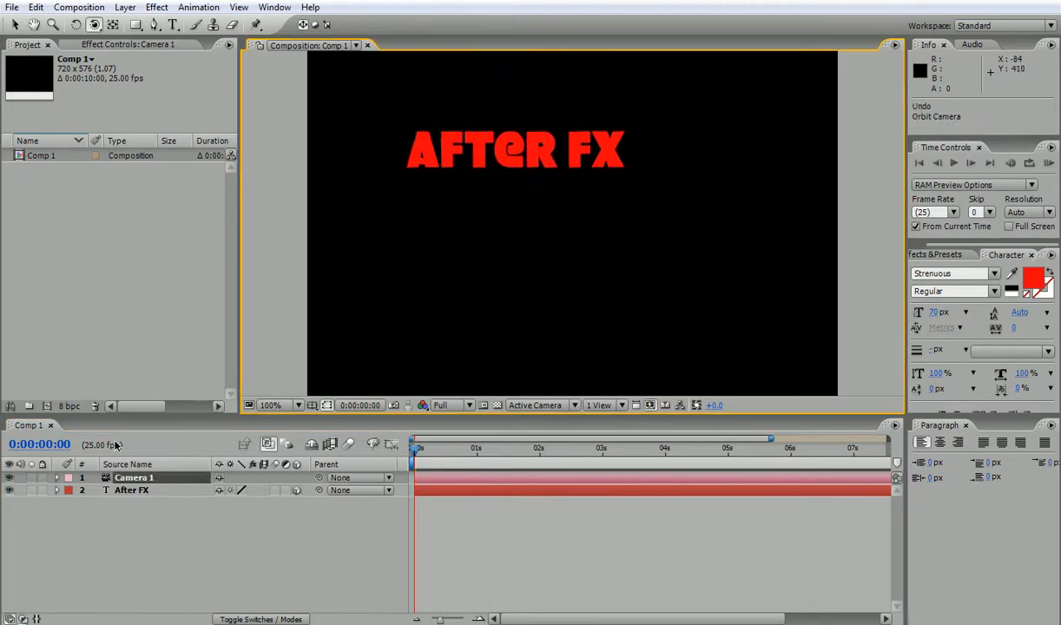
Duplicate the After FX layer, move the copy below the original to about 179, 346, and change its text to "Animation".
{"action": "left_click", "coordinate": [132, 491]}
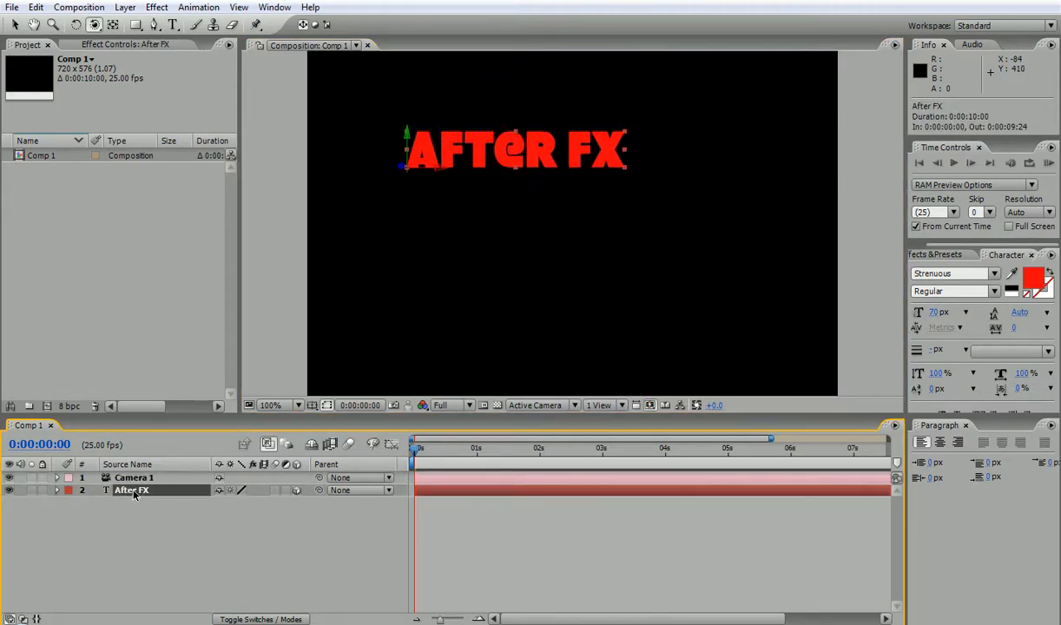
{"action": "key", "text": "ctrl+d"}
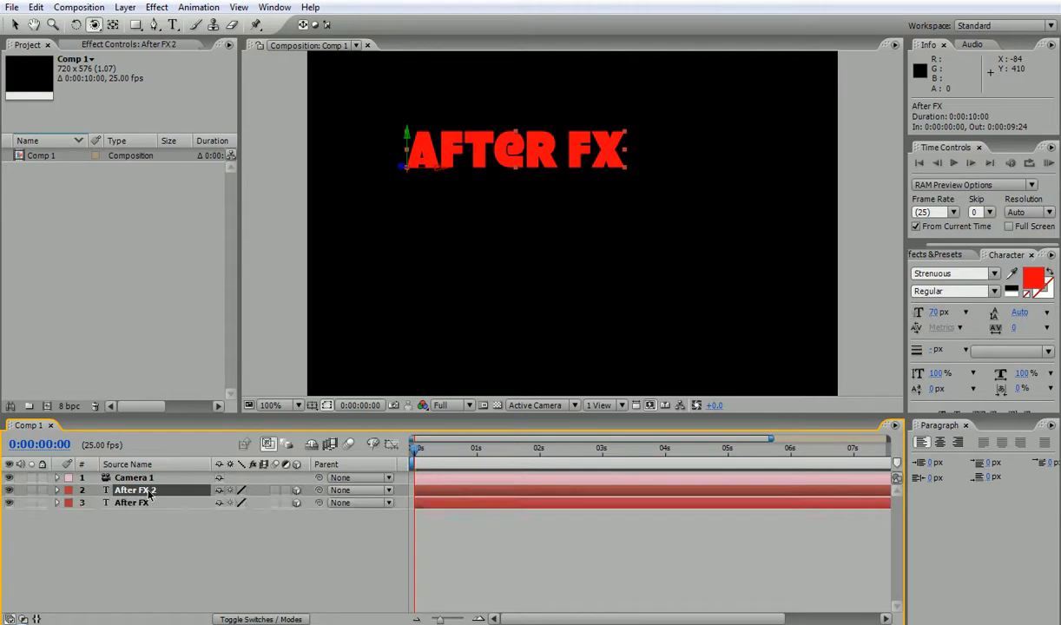
{"action": "left_click", "coordinate": [10, 24]}
{"action": "left_click_drag", "start_coordinate": [469, 152], "coordinate": [500, 252]}
{"action": "double_click", "coordinate": [500, 252]}
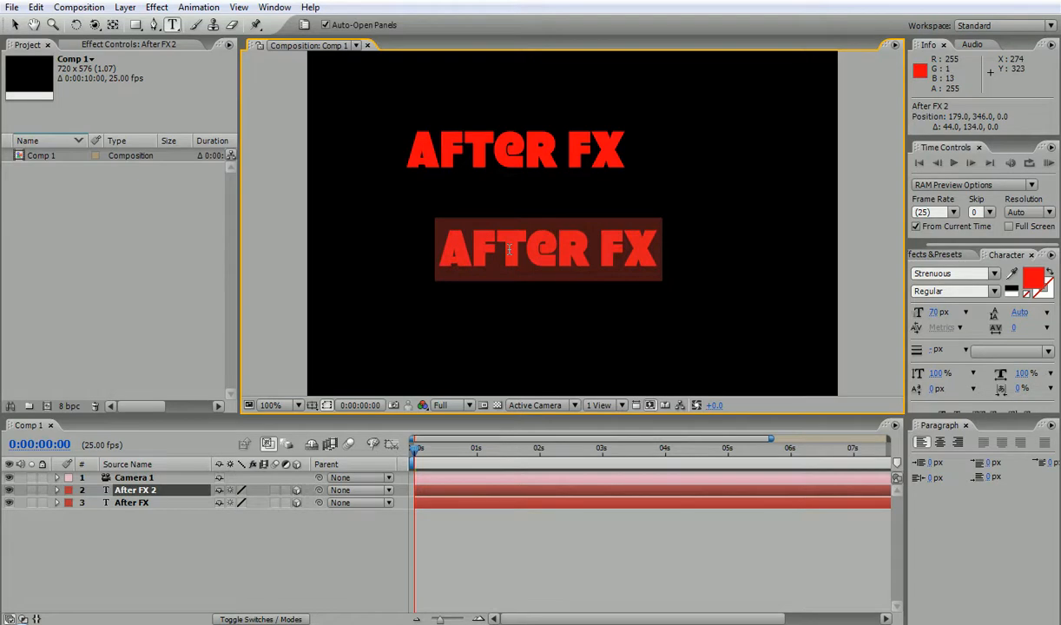
{"action": "type", "text": "Anim"}
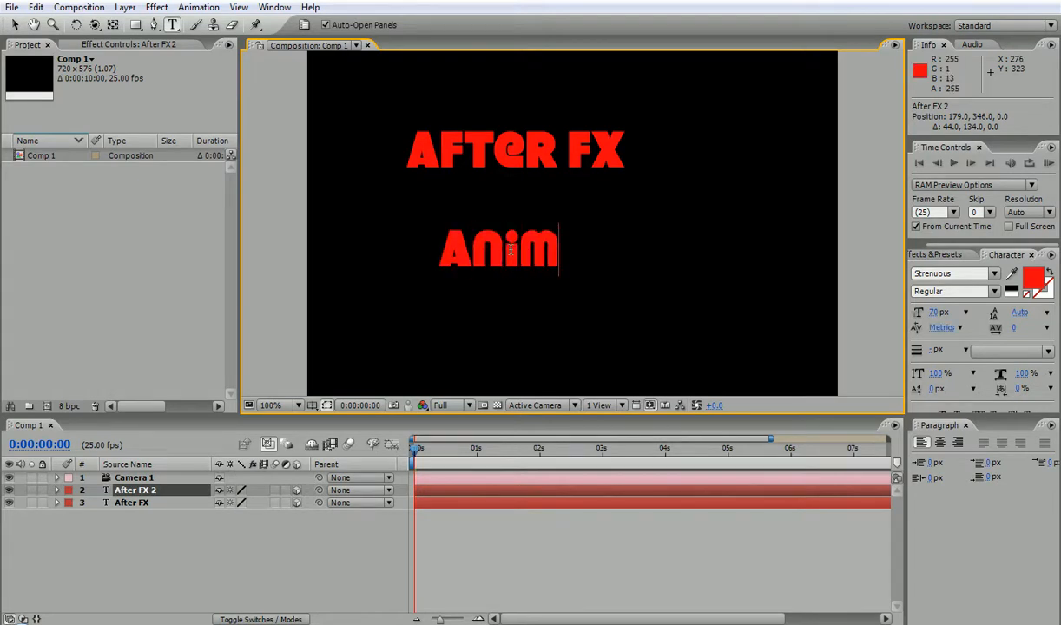
{"action": "type", "text": "ation"}
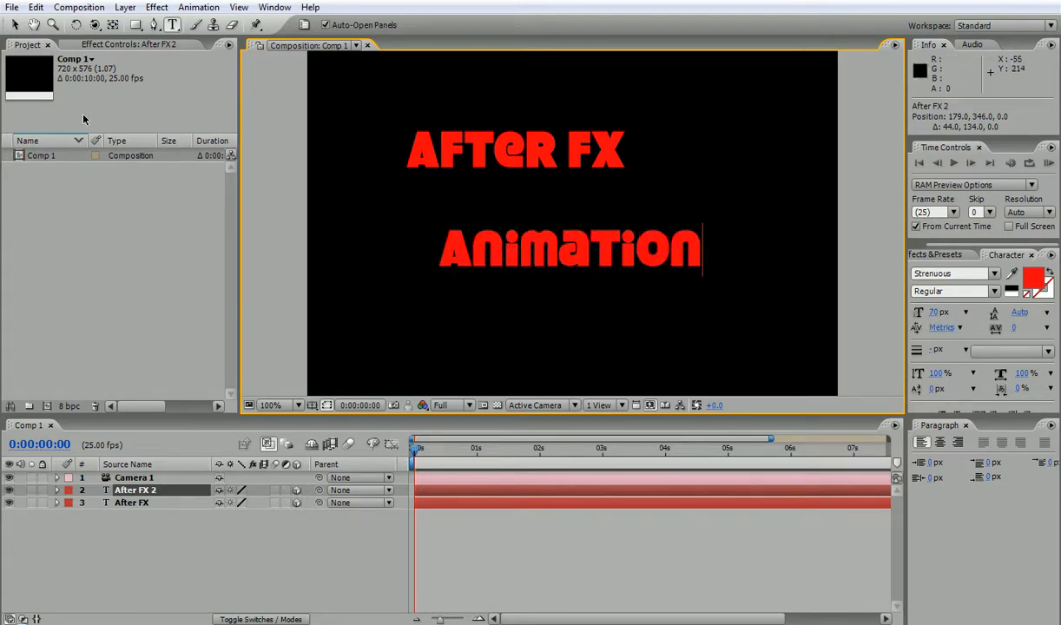
{"action": "left_click", "coordinate": [15, 25]}
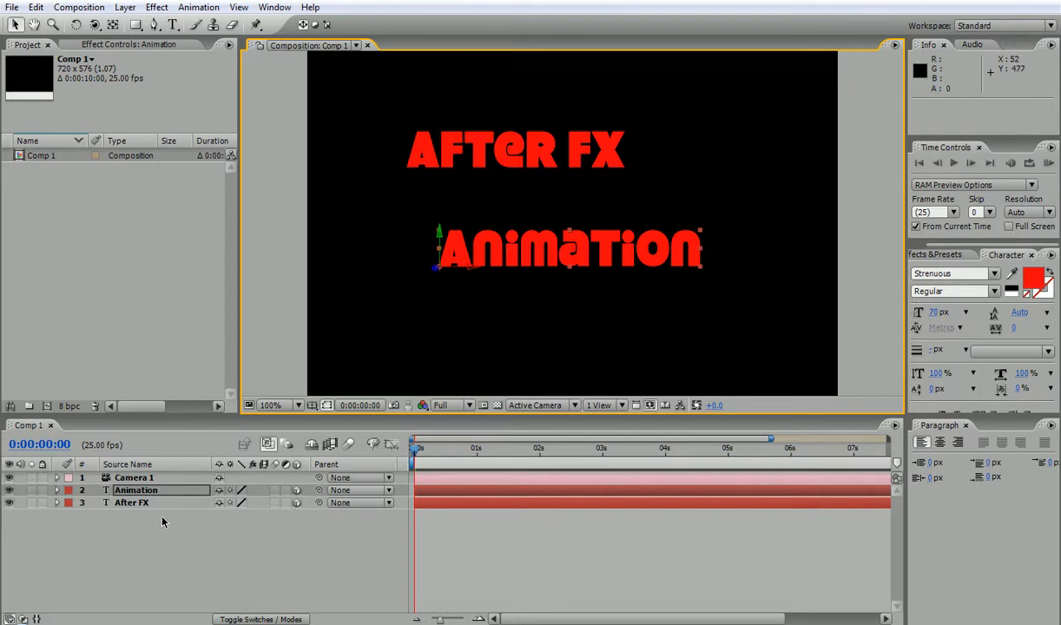
Duplicate the Animation layer, change the copy's text to "Motion Graphics", and place it below at about 44, 440.
{"action": "key", "text": "ctrl+d"}
{"action": "left_click_drag", "start_coordinate": [545, 260], "coordinate": [519, 338]}
{"action": "double_click", "coordinate": [519, 339]}
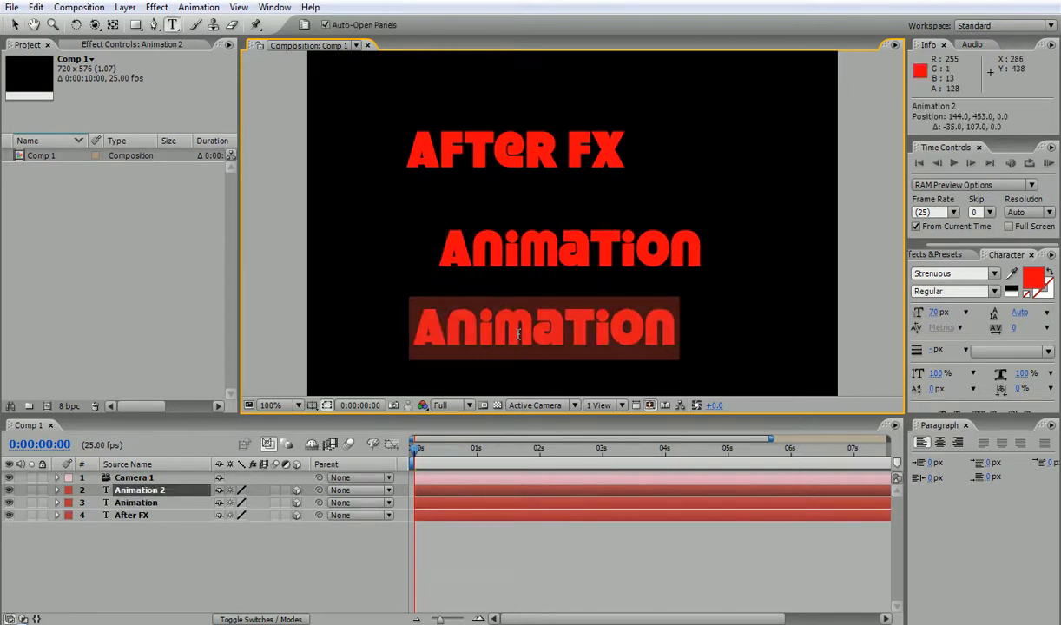
{"action": "type", "text": "MOTION GRA PHICS"}
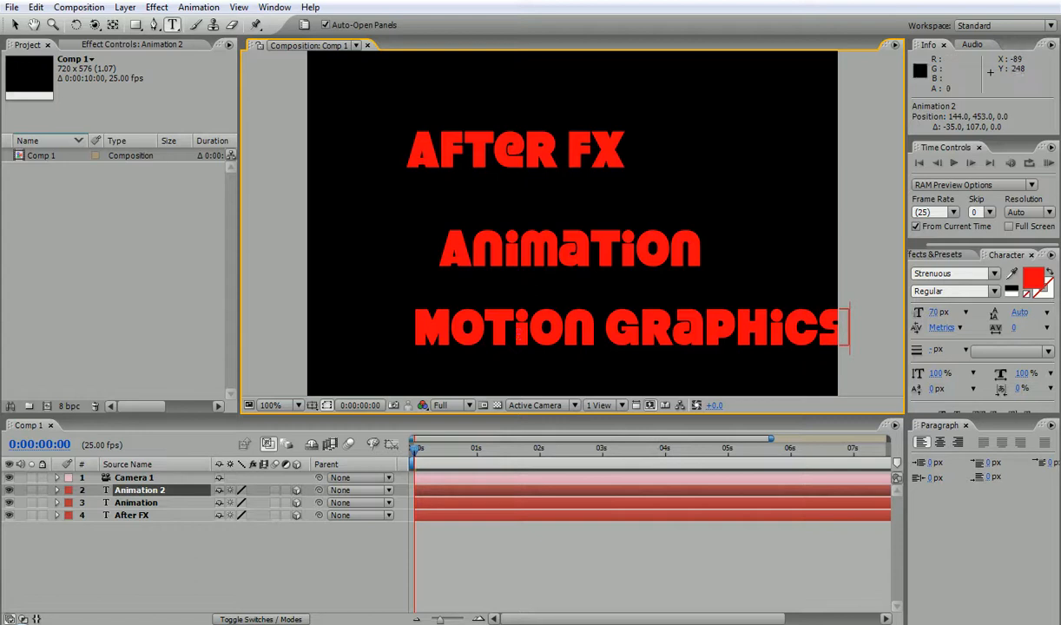
{"action": "left_click", "coordinate": [15, 24]}
{"action": "left_click_drag", "start_coordinate": [505, 346], "coordinate": [430, 334]}
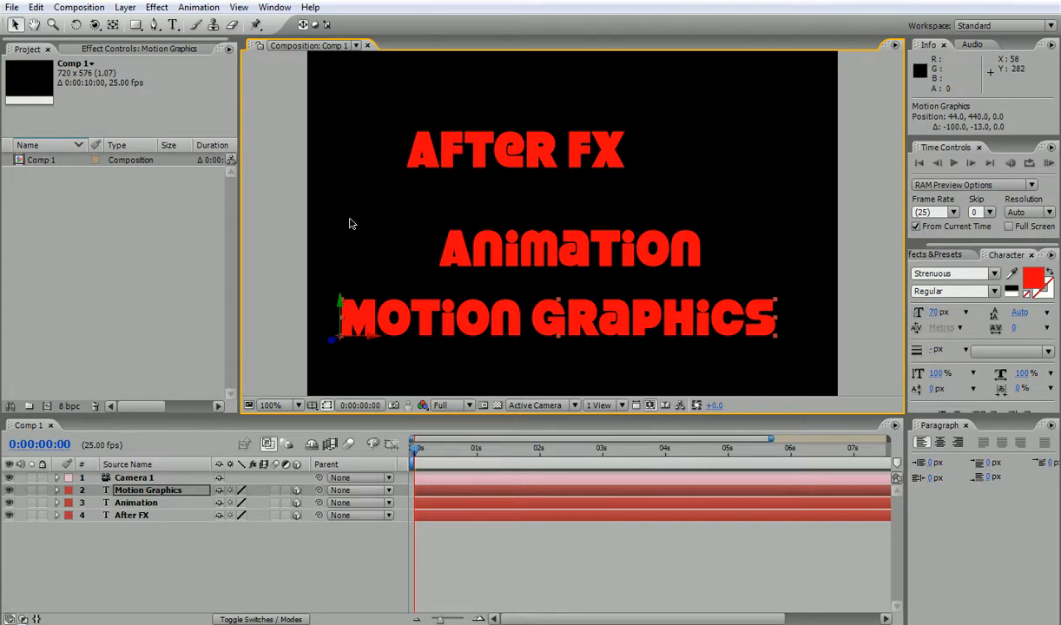
Show the composition in two horizontal views and enlarge the top view around the text layers.
{"action": "left_click", "coordinate": [610, 405]}
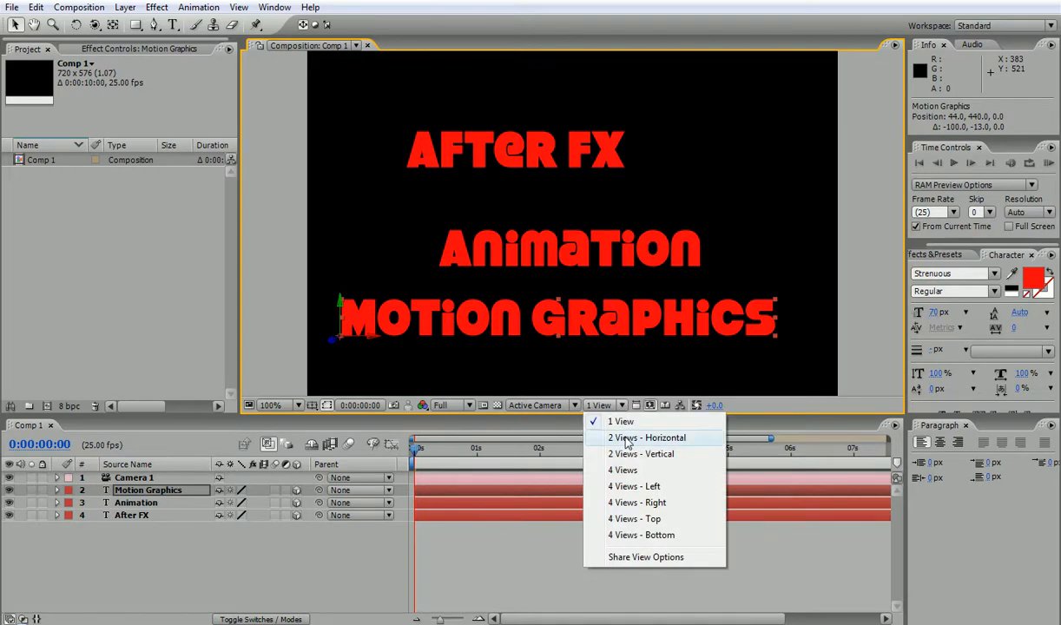
{"action": "left_click", "coordinate": [628, 441]}
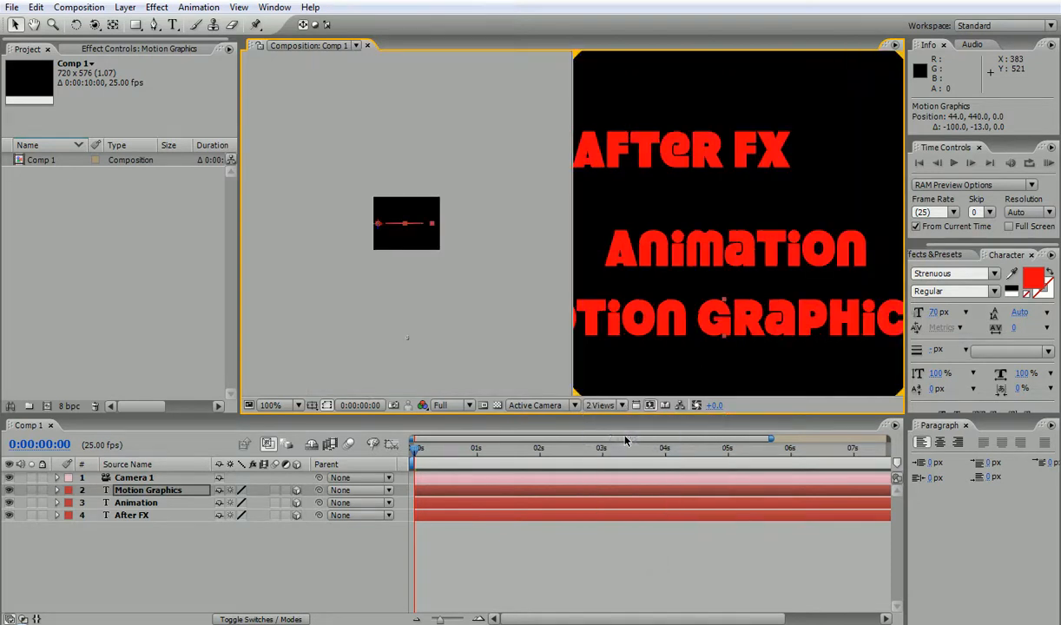
{"action": "left_click", "coordinate": [412, 236]}
{"action": "scroll", "coordinate": [412, 236], "scroll_direction": "up", "scroll_amount": 2}
{"action": "left_click", "coordinate": [401, 224]}
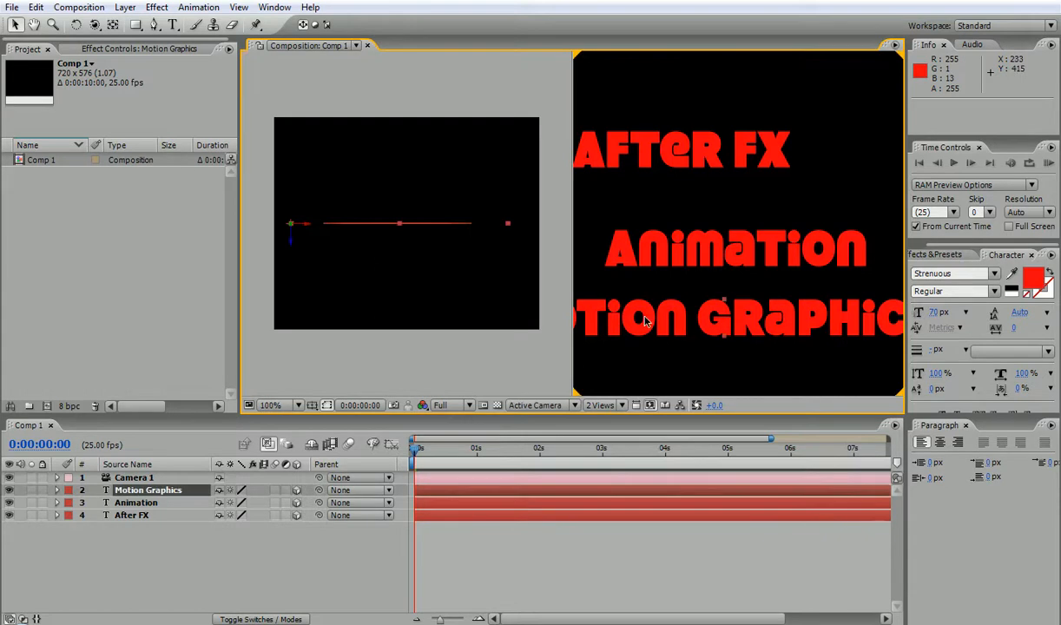
Move the Motion Graphics text toward the camera along its Z axis in the top view, to a depth of about -896.
{"action": "left_click_drag", "start_coordinate": [299, 246], "coordinate": [295, 277]}
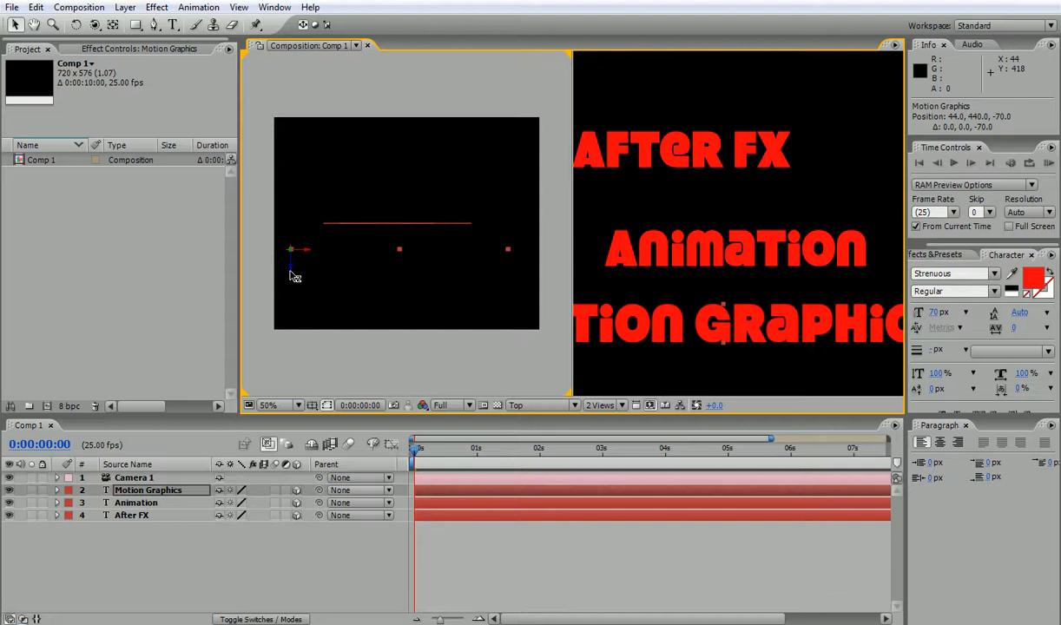
{"action": "left_click_drag", "start_coordinate": [294, 275], "coordinate": [264, 375]}
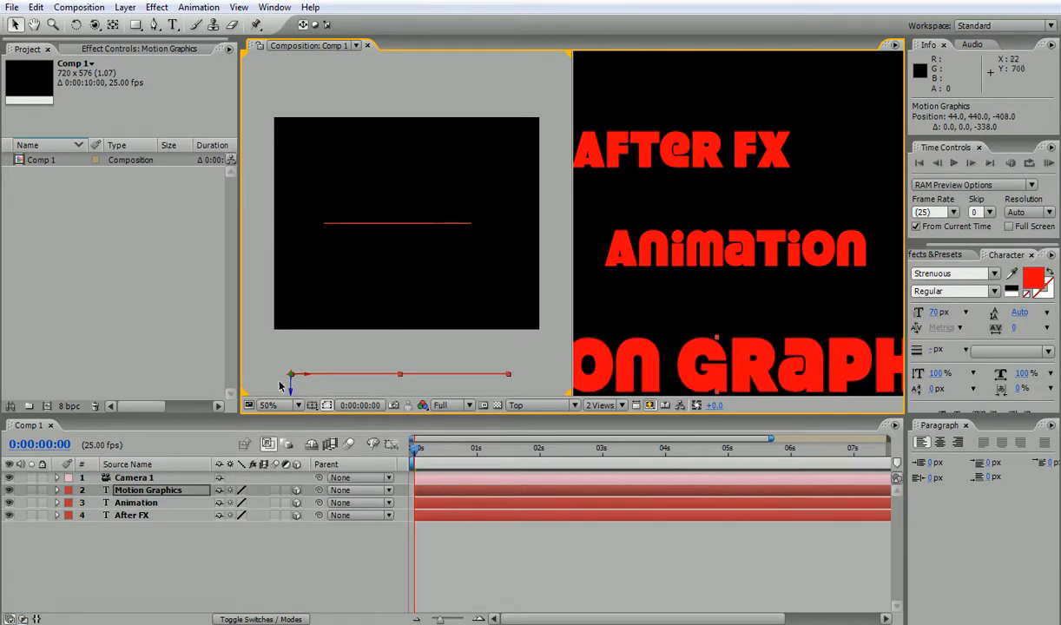
{"action": "key", "text": "a"}
{"action": "left_click", "coordinate": [264, 265]}
{"action": "scroll", "coordinate": [267, 253], "scroll_direction": "down", "scroll_amount": 1}
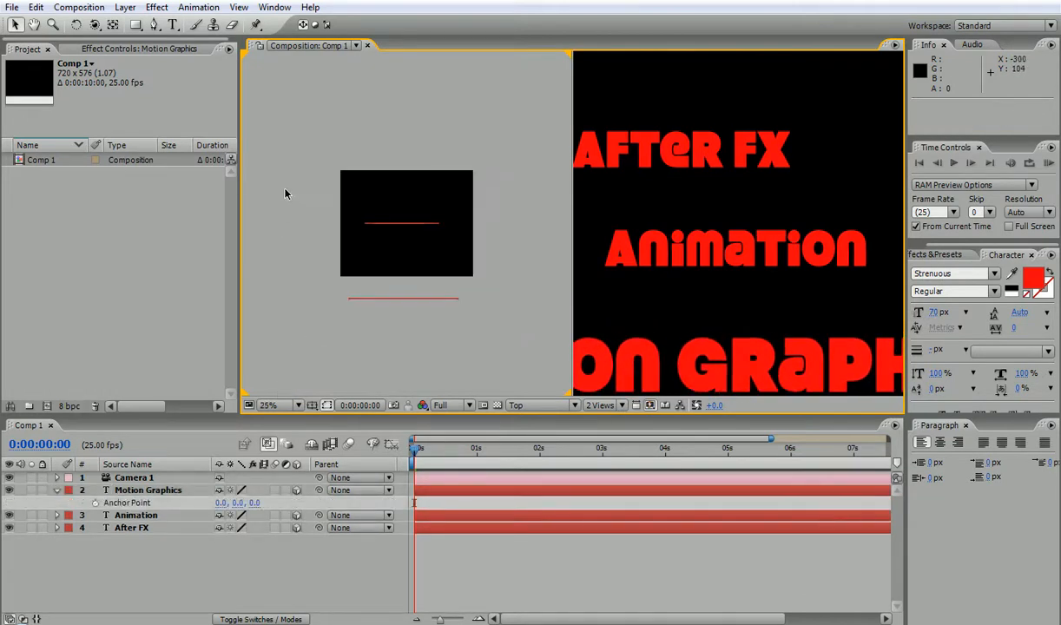
{"action": "scroll", "coordinate": [292, 239], "scroll_direction": "down", "scroll_amount": 1}
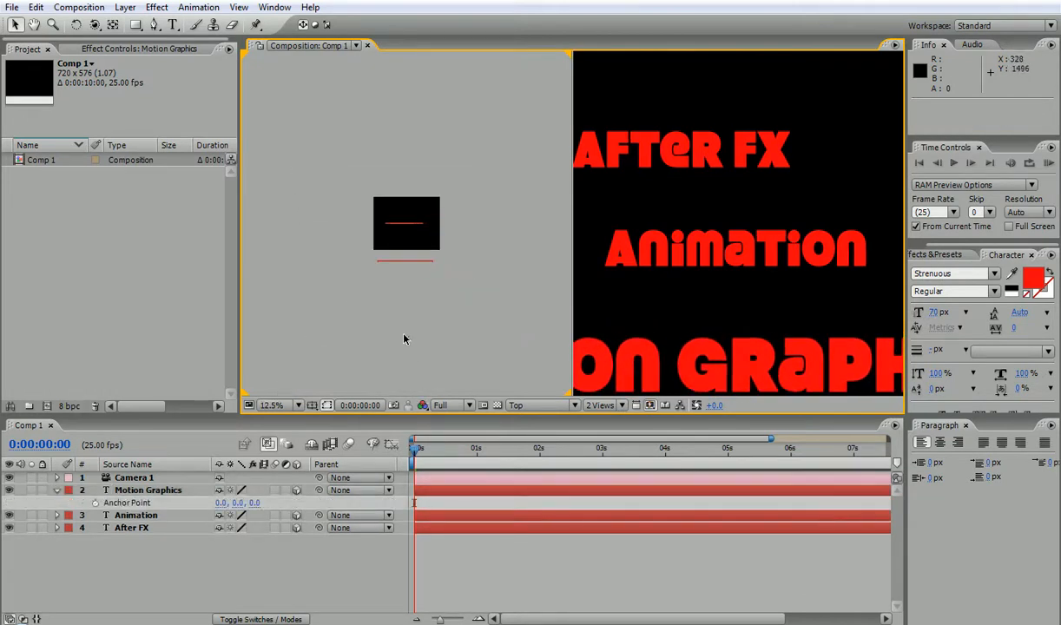
{"action": "left_click_drag", "start_coordinate": [391, 265], "coordinate": [391, 310]}
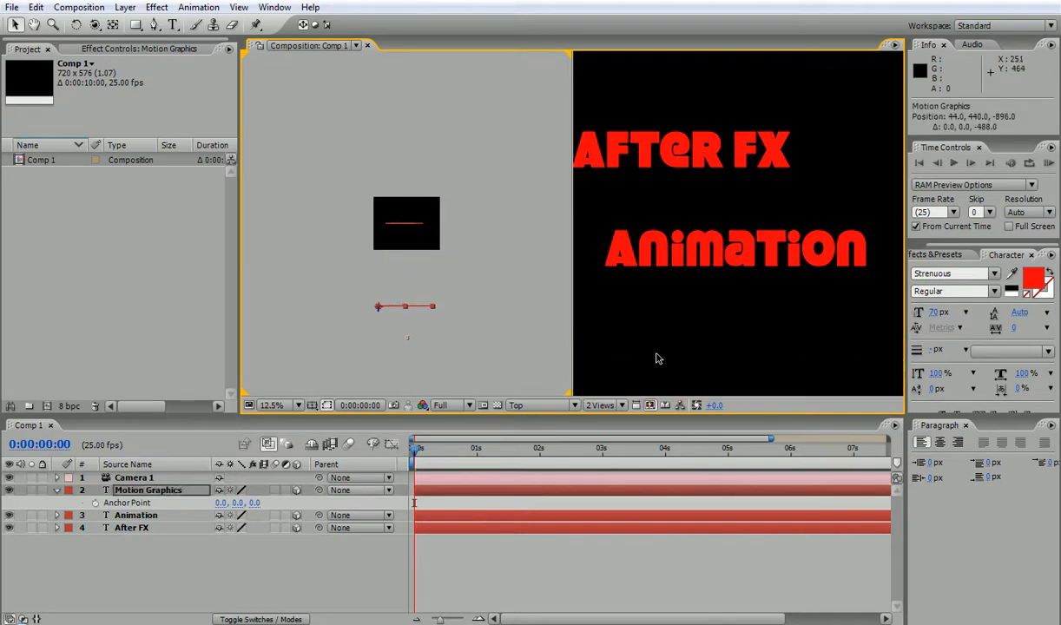
Show the Motion Graphics layer's position, set its Y value to 333, and push the text away from the camera in Z.
{"action": "left_click", "coordinate": [670, 308]}
{"action": "left_click", "coordinate": [423, 308]}
{"action": "left_click", "coordinate": [415, 311]}
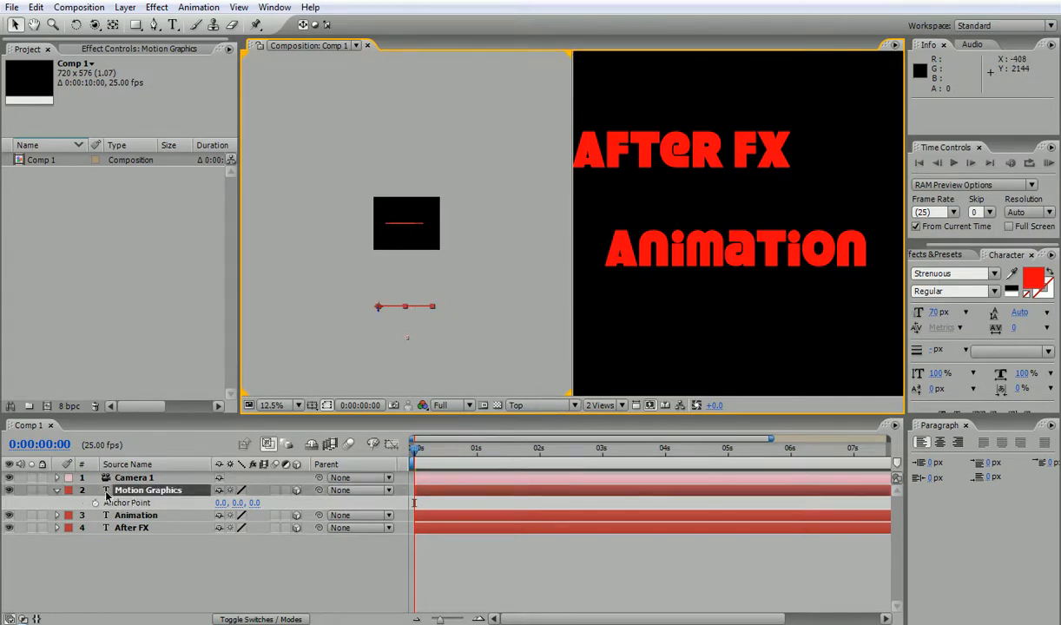
{"action": "key", "text": "p"}
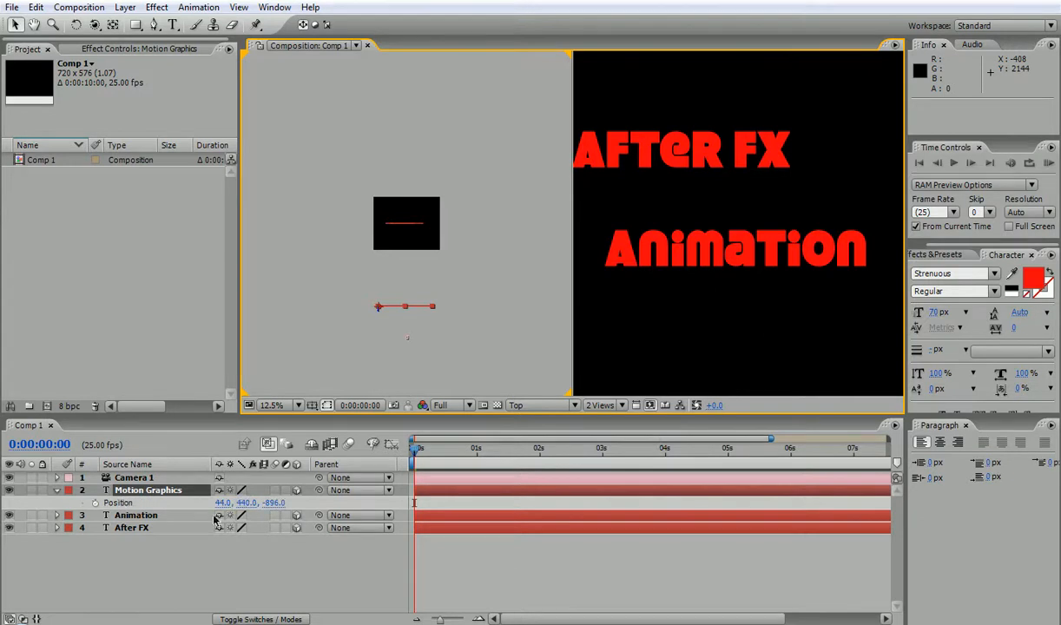
{"action": "left_click_drag", "start_coordinate": [249, 504], "coordinate": [270, 502]}
{"action": "left_click_drag", "start_coordinate": [368, 490], "coordinate": [176, 491]}
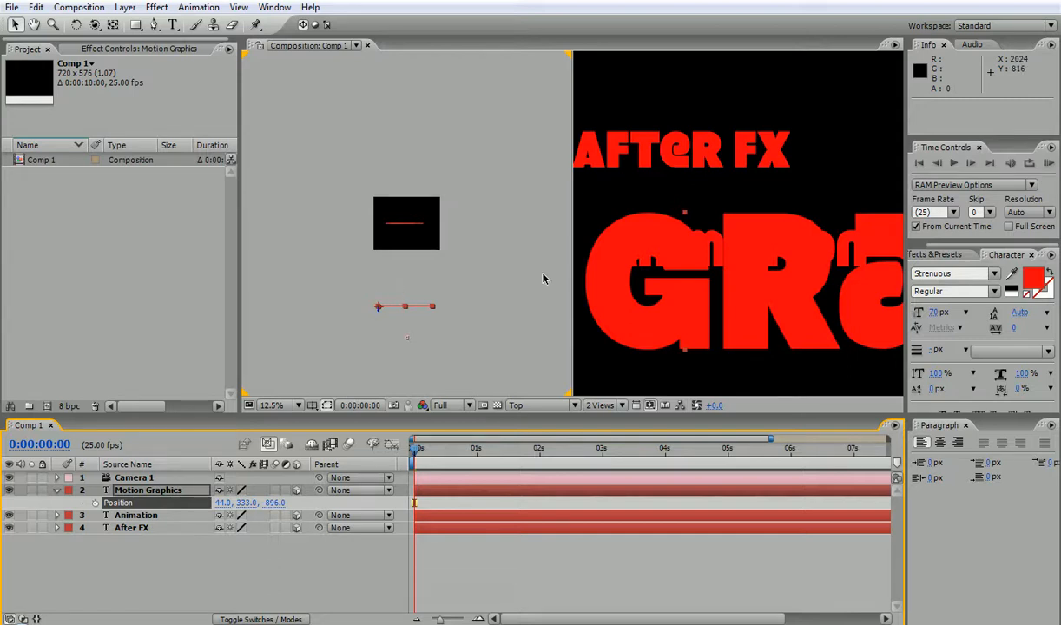
{"action": "left_click_drag", "start_coordinate": [263, 502], "coordinate": [1056, 540]}
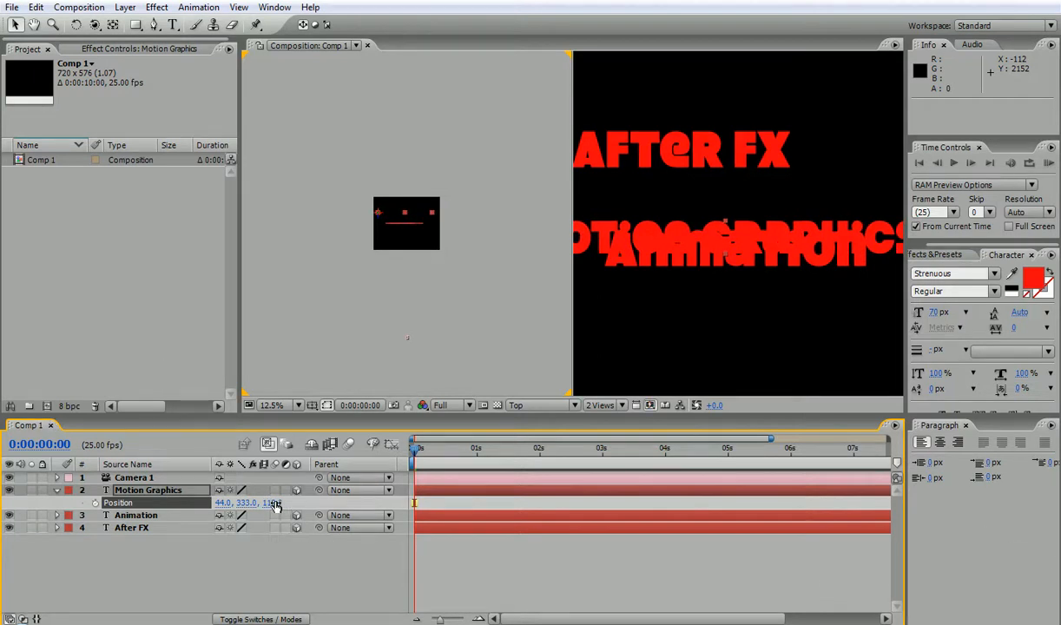
Undo all the recent position changes made to the Motion Graphics layer.
{"action": "key", "text": "ctrl+z"}
{"action": "key", "text": "ctrl+z"}
{"action": "key", "text": "ctrl+z"}
{"action": "key", "text": "ctrl+z"}
{"action": "key", "text": "ctrl+z"}
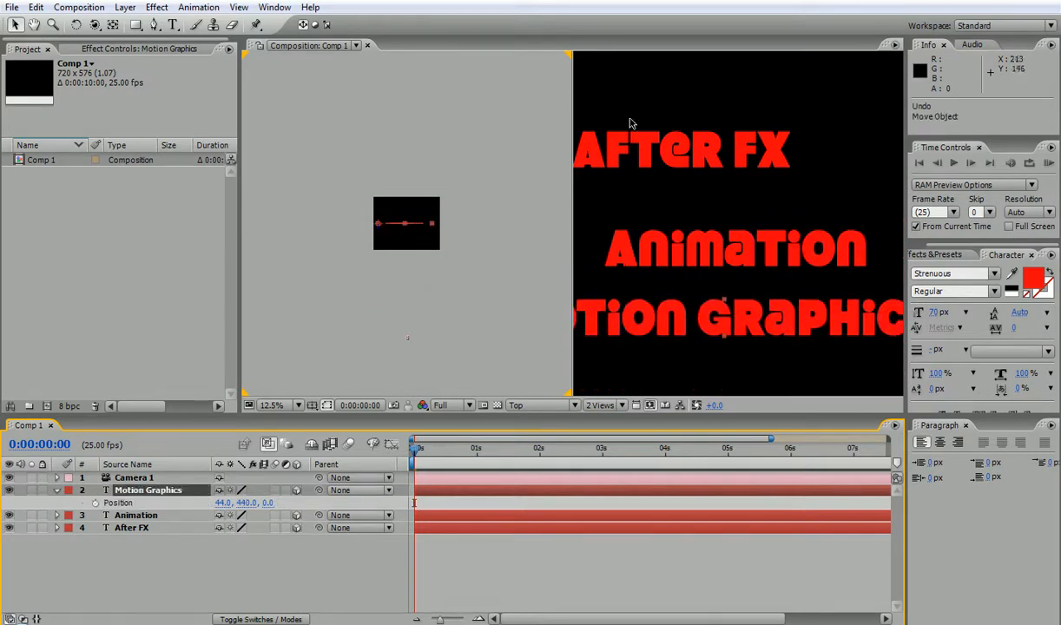
Stack the After FX and Motion Graphics texts over the Animation text, and set Motion Graphics' Z position to 716.
{"action": "left_click_drag", "start_coordinate": [697, 149], "coordinate": [747, 245]}
{"action": "left_click_drag", "start_coordinate": [757, 319], "coordinate": [758, 251]}
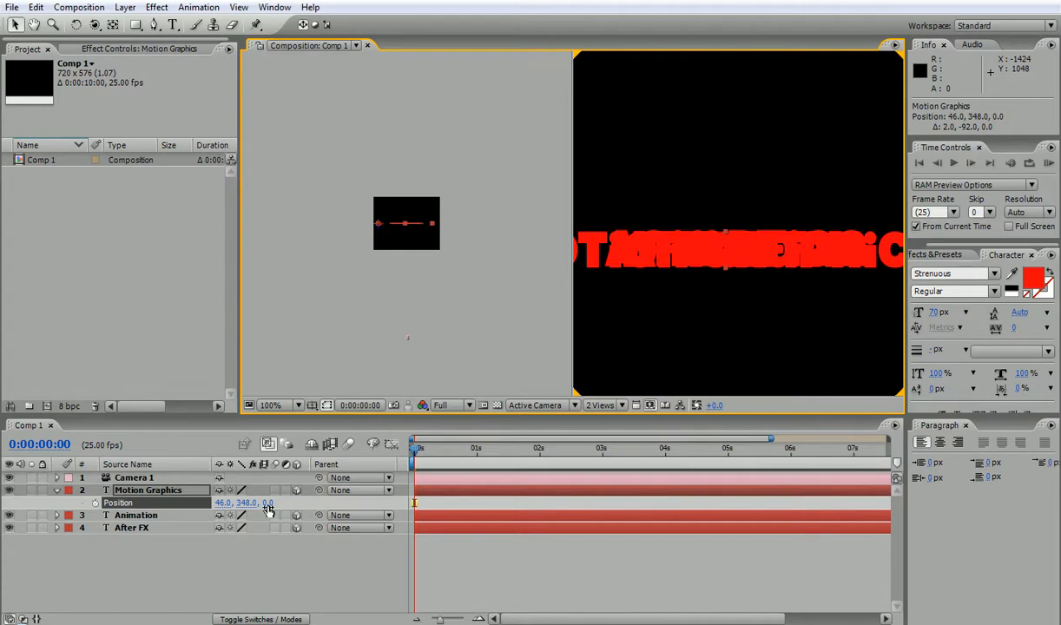
{"action": "left_click_drag", "start_coordinate": [267, 511], "coordinate": [553, 412]}
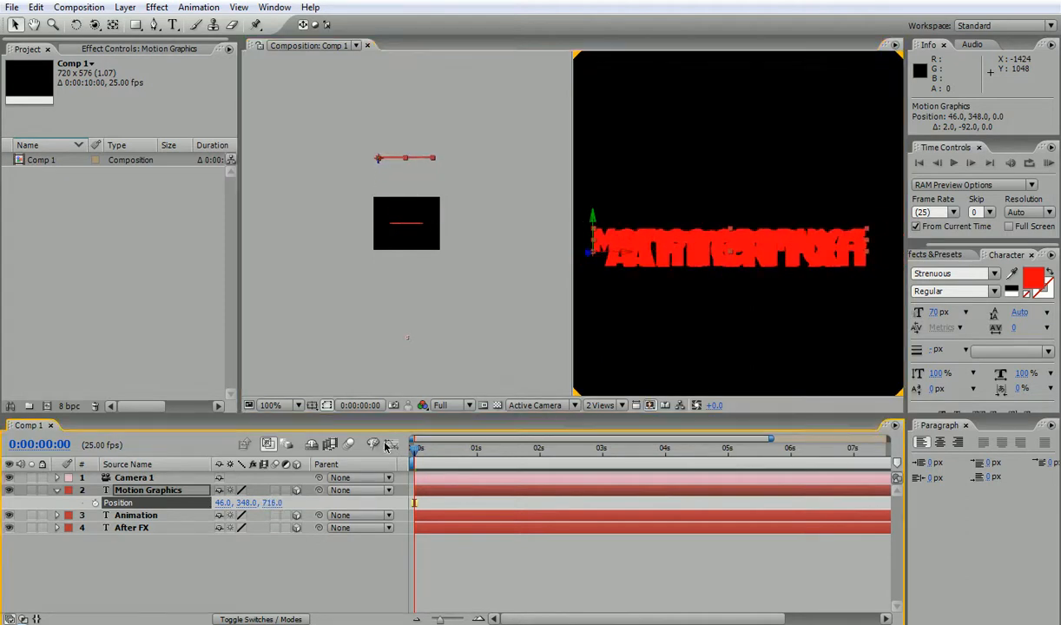
Show the Animation layer's position and set its Z value to 343.
{"action": "left_click", "coordinate": [139, 515]}
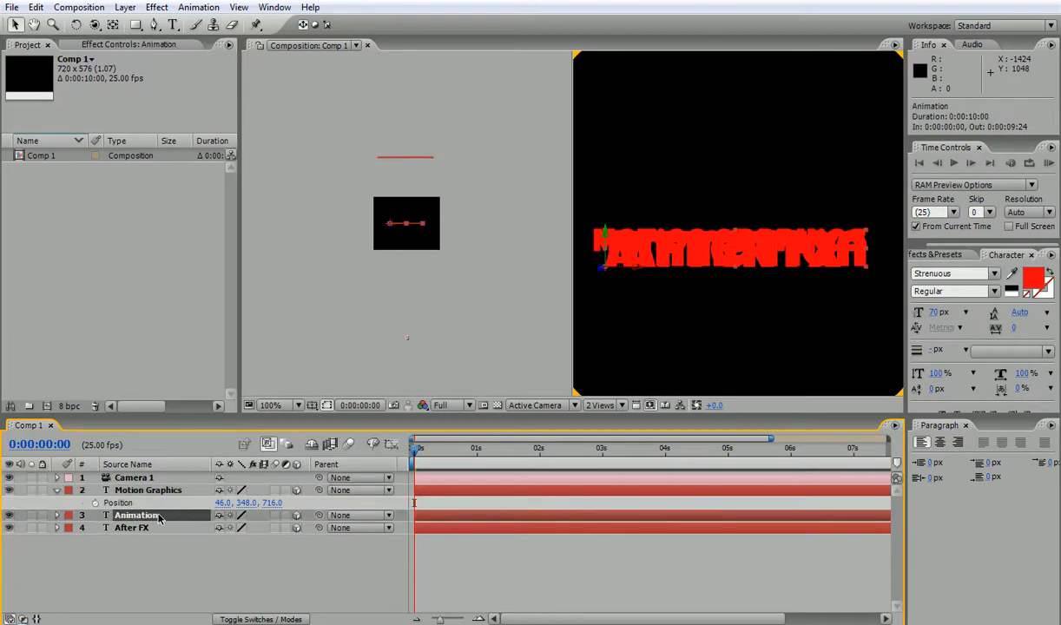
{"action": "key", "text": "p"}
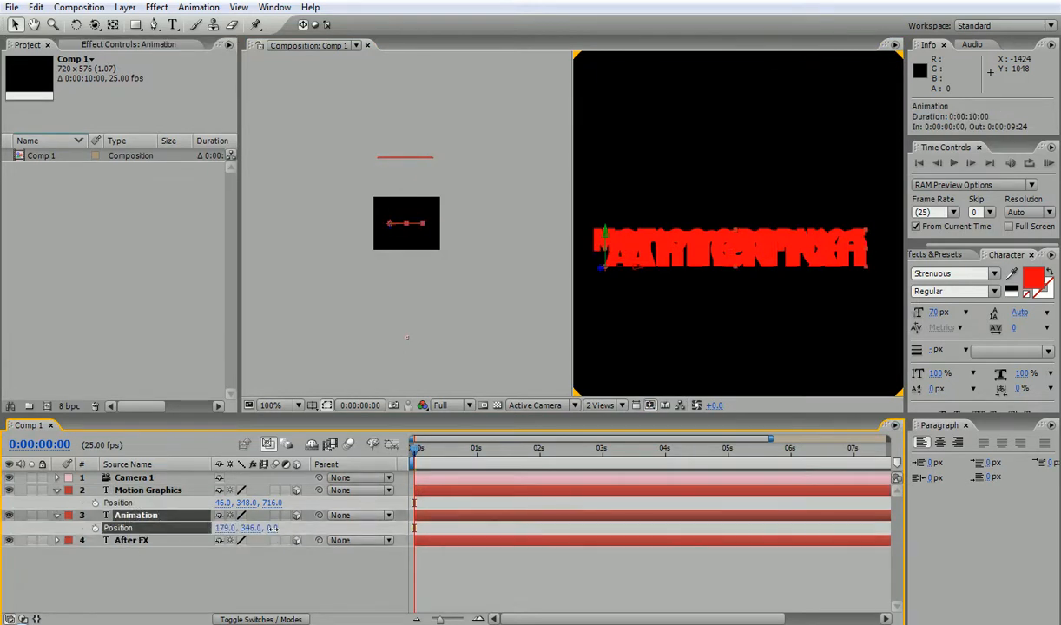
{"action": "left_click_drag", "start_coordinate": [274, 527], "coordinate": [469, 472]}
Show the After FX layer's position, try a Z value of 35, and undo that change.
{"action": "left_click", "coordinate": [143, 541]}
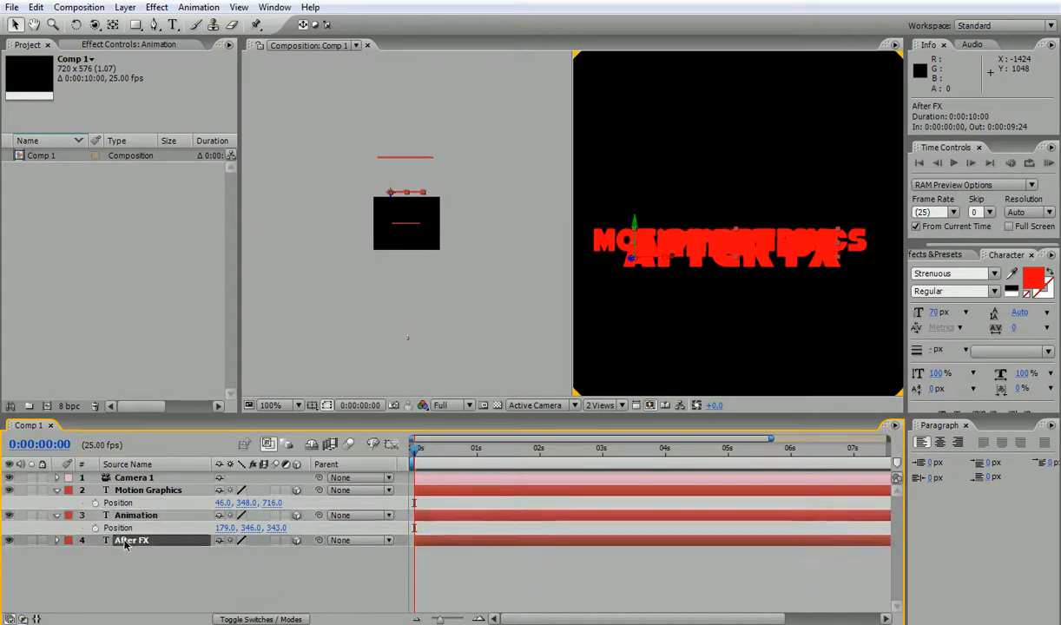
{"action": "key", "text": "p"}
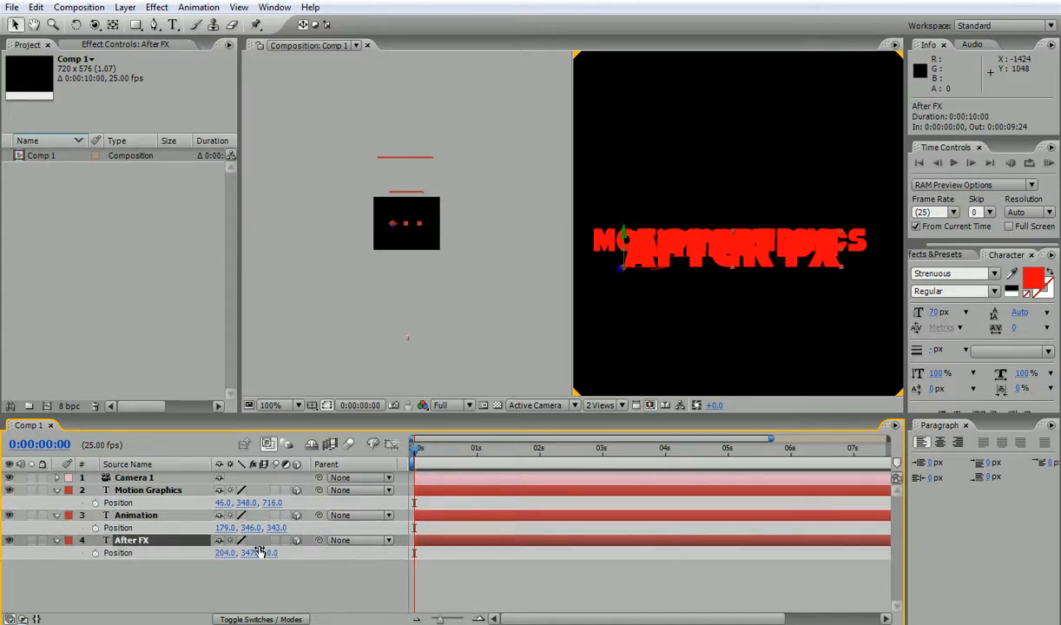
{"action": "left_click_drag", "start_coordinate": [274, 553], "coordinate": [285, 542]}
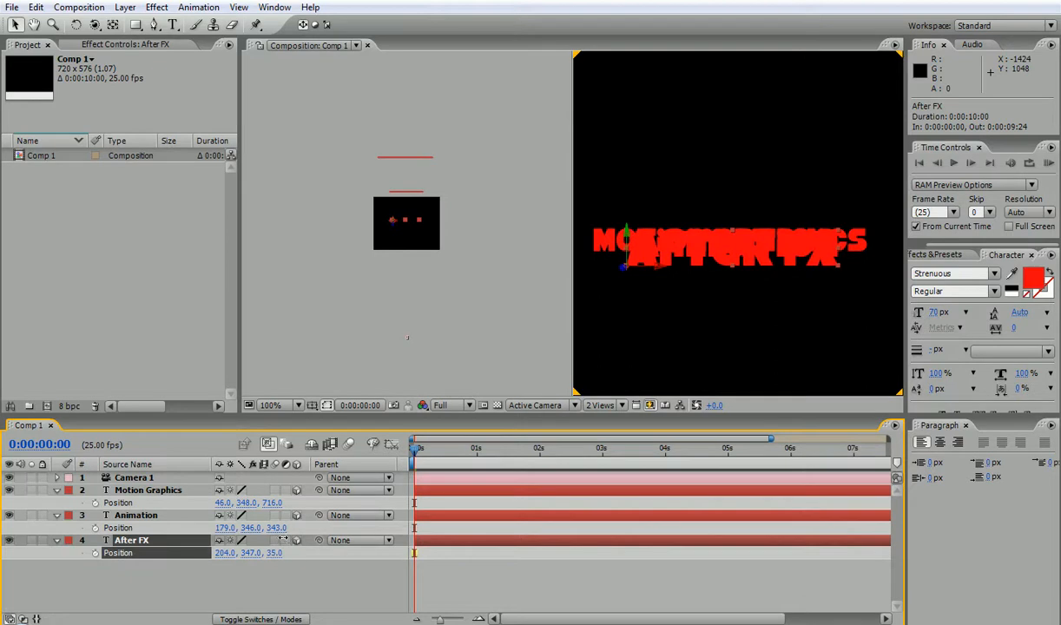
{"action": "key", "text": "ctrl+z"}
Set the Motion Graphics layer's X position to 74 to centre it behind the other texts.
{"action": "left_click", "coordinate": [362, 136]}
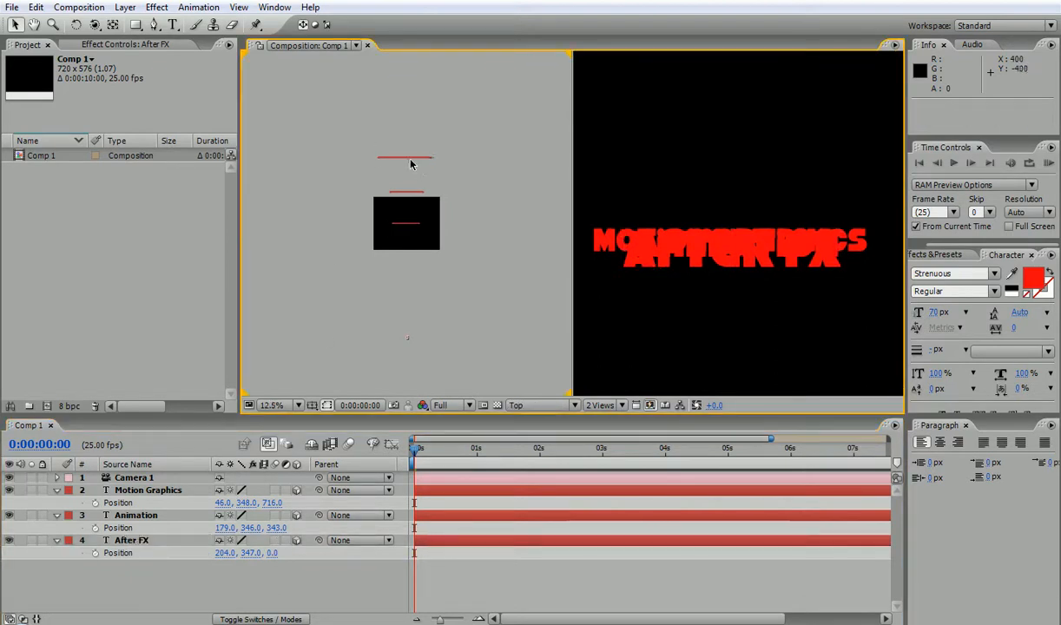
{"action": "left_click", "coordinate": [408, 159]}
{"action": "left_click_drag", "start_coordinate": [227, 502], "coordinate": [237, 495]}
{"action": "left_click", "coordinate": [500, 336]}
Orbit the camera upward to look down on the three texts, and turn on its depth of field.
{"action": "left_click", "coordinate": [95, 25]}
{"action": "left_click_drag", "start_coordinate": [761, 279], "coordinate": [800, 323]}
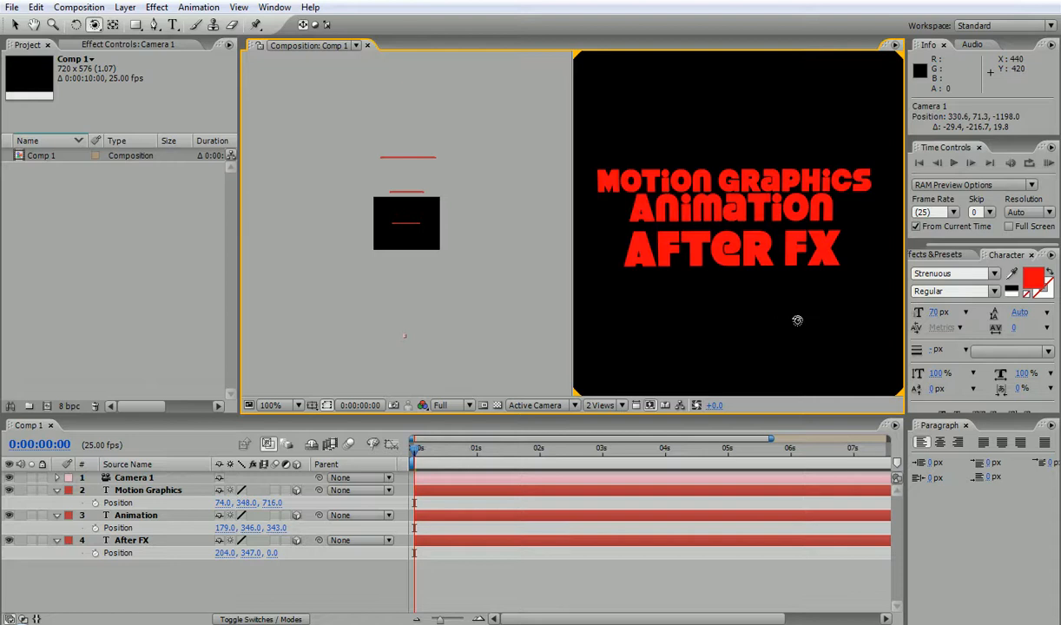
{"action": "left_click", "coordinate": [57, 478]}
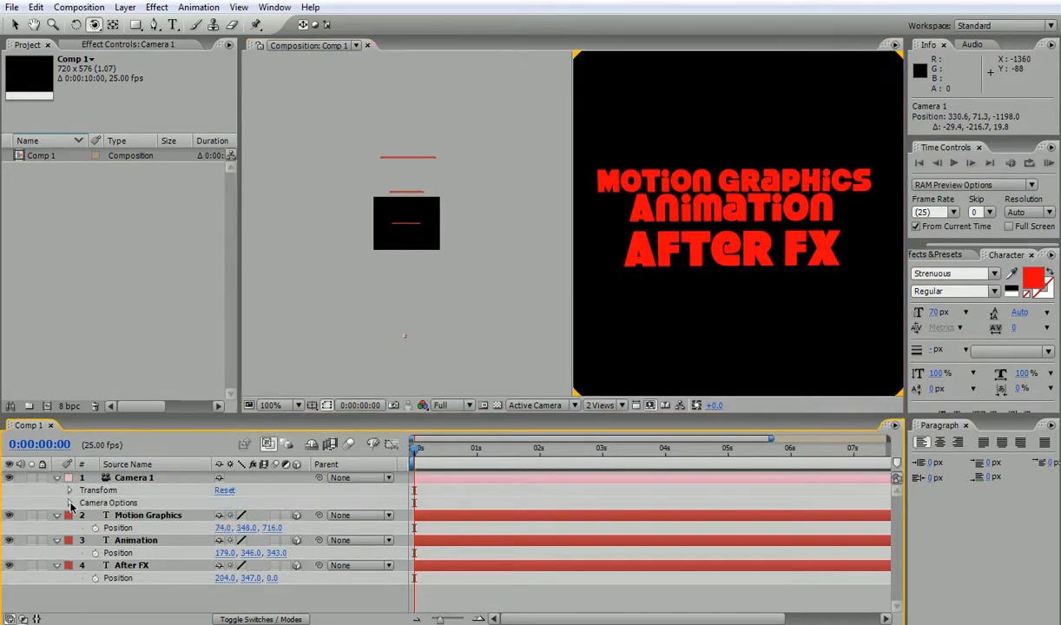
{"action": "left_click", "coordinate": [69, 504]}
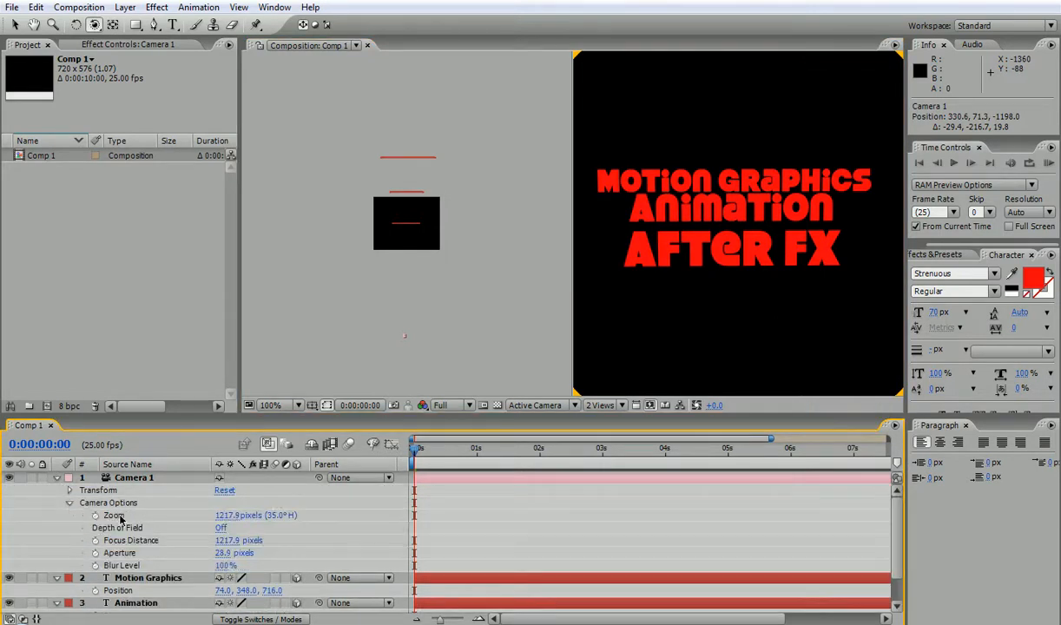
{"action": "left_click", "coordinate": [221, 528]}
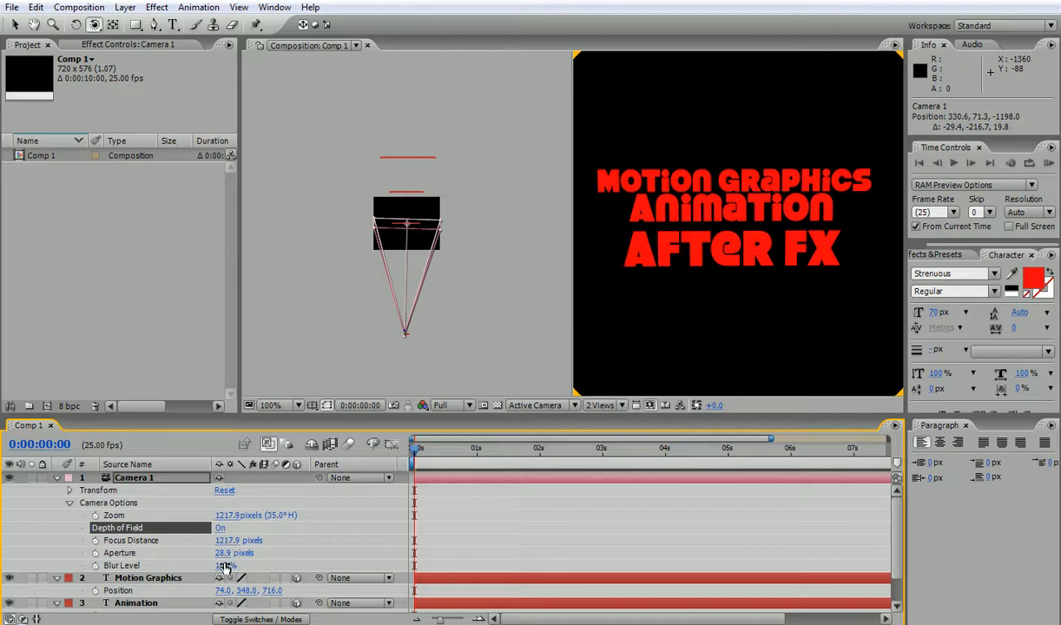
Raise the camera's Blur Level to 779%.
{"action": "left_click_drag", "start_coordinate": [224, 565], "coordinate": [314, 547]}
{"action": "left_click_drag", "start_coordinate": [552, 532], "coordinate": [596, 535]}
{"action": "left_click_drag", "start_coordinate": [232, 558], "coordinate": [148, 567]}
{"action": "left_click_drag", "start_coordinate": [214, 566], "coordinate": [193, 570]}
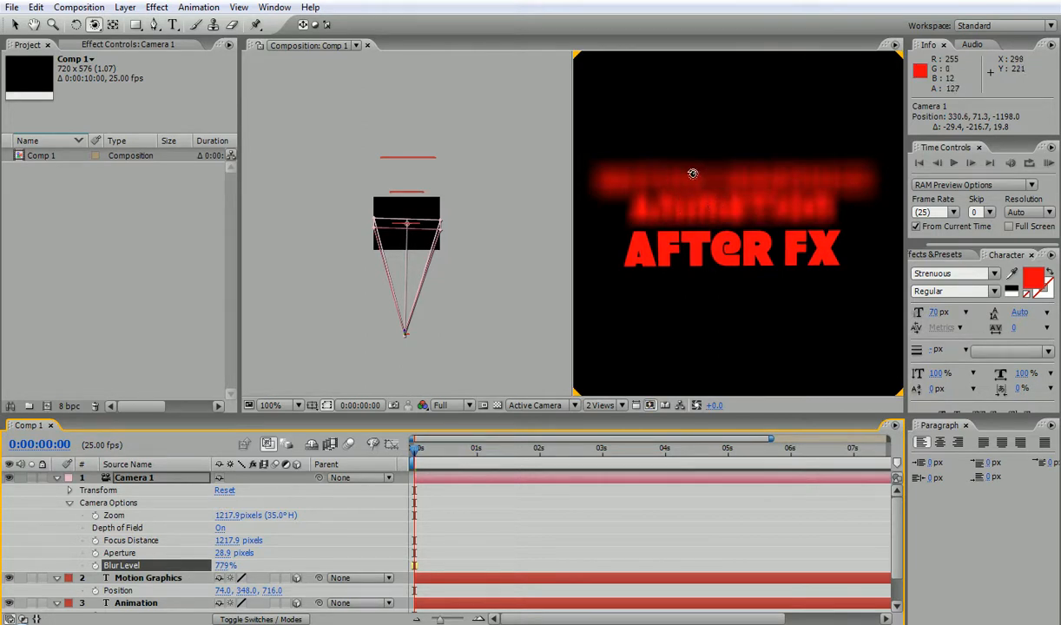
Push the Motion Graphics layer farther from the camera by setting its Z position to 1496.
{"action": "left_click", "coordinate": [15, 24]}
{"action": "left_click", "coordinate": [363, 141]}
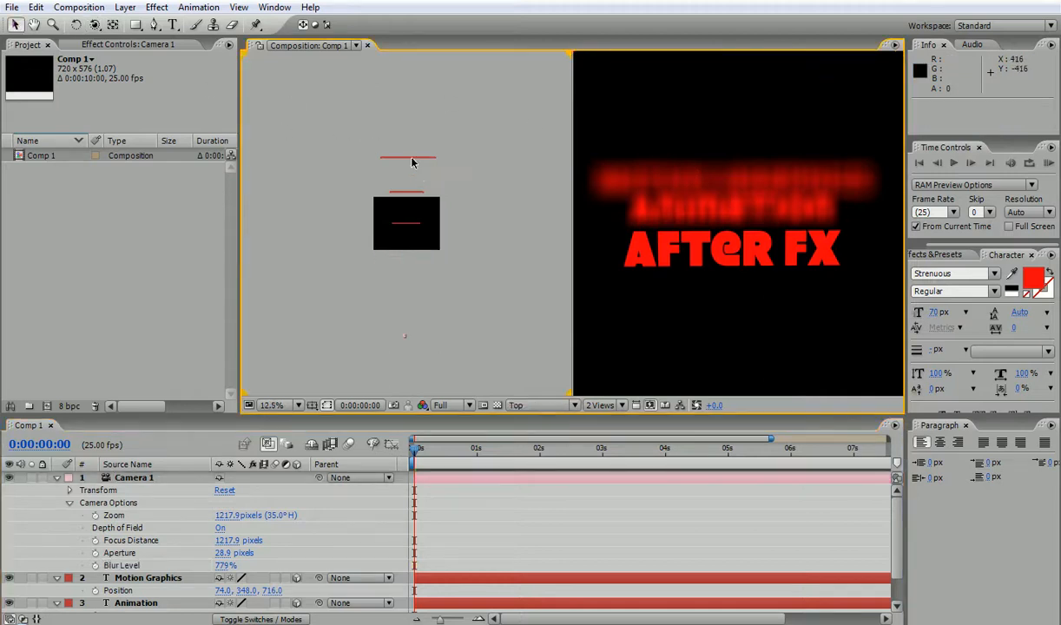
{"action": "left_click", "coordinate": [408, 159]}
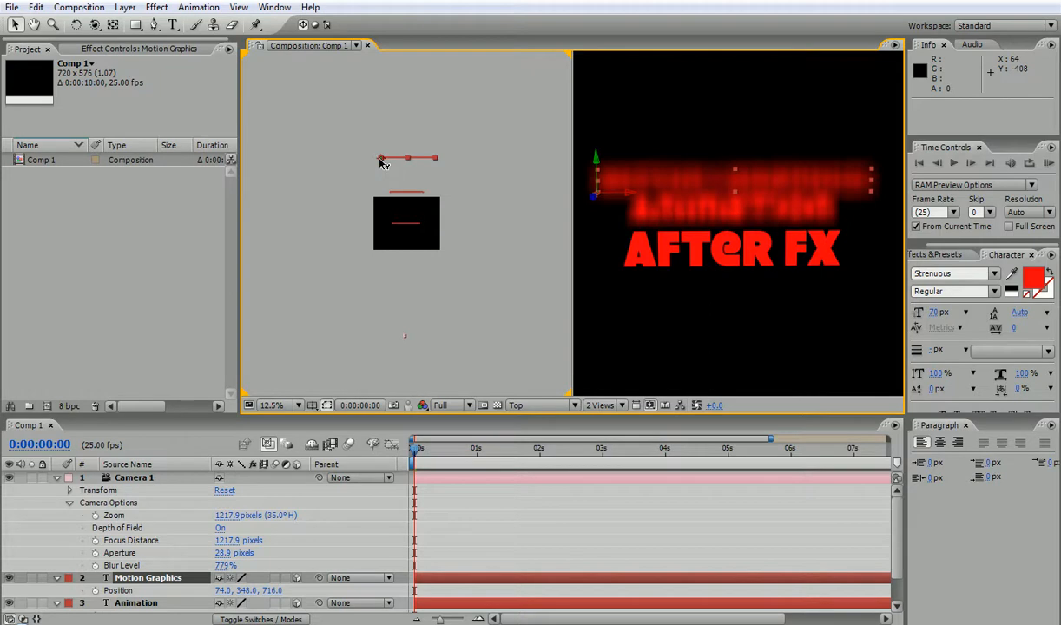
{"action": "mouse_move", "coordinate": [380, 163]}
{"action": "left_mouse_down"}
{"action": "mouse_move", "coordinate": [386, 123]}
{"action": "mouse_move", "coordinate": [370, 151]}
{"action": "left_mouse_up"}
{"action": "key", "text": "ctrl+z"}
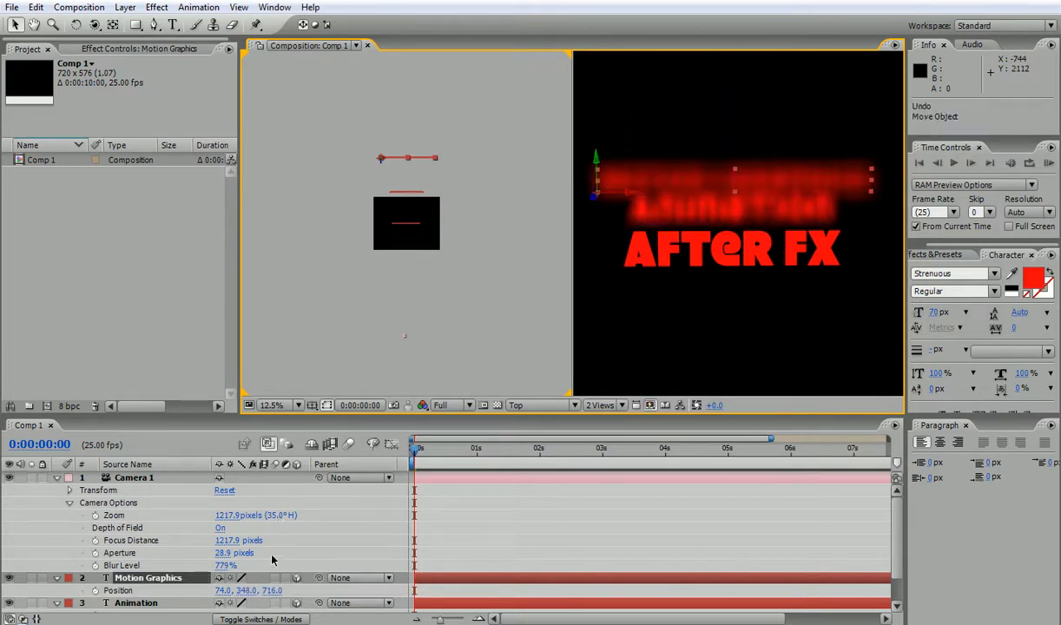
{"action": "left_click_drag", "start_coordinate": [263, 590], "coordinate": [767, 523]}
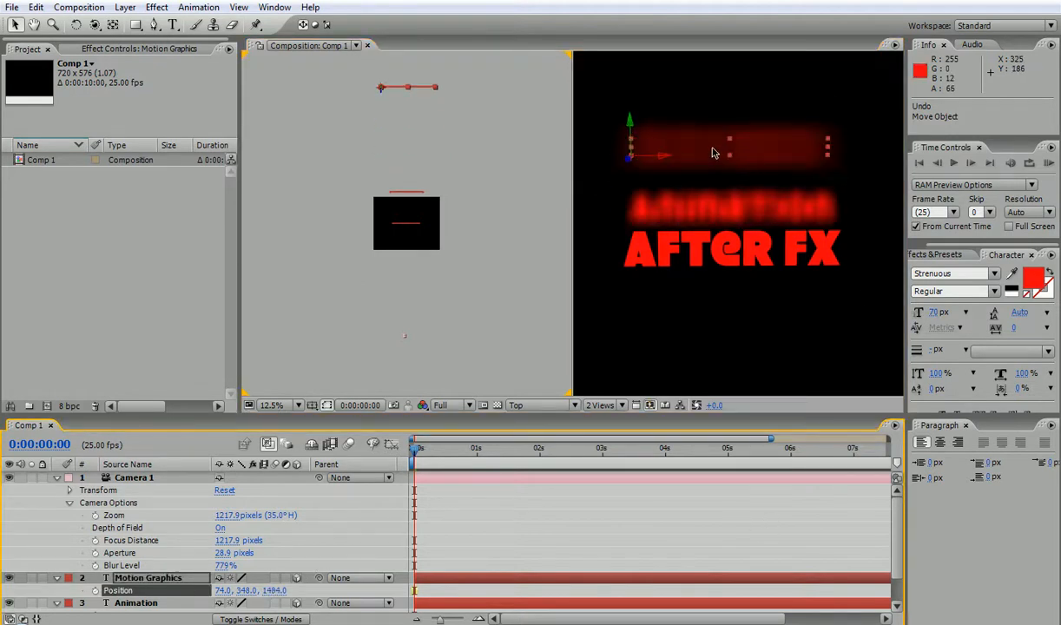
{"action": "left_click", "coordinate": [388, 190]}
{"action": "mouse_move", "coordinate": [271, 590]}
{"action": "left_mouse_down"}
{"action": "mouse_move", "coordinate": [328, 583]}
{"action": "mouse_move", "coordinate": [281, 586]}
{"action": "left_mouse_up"}
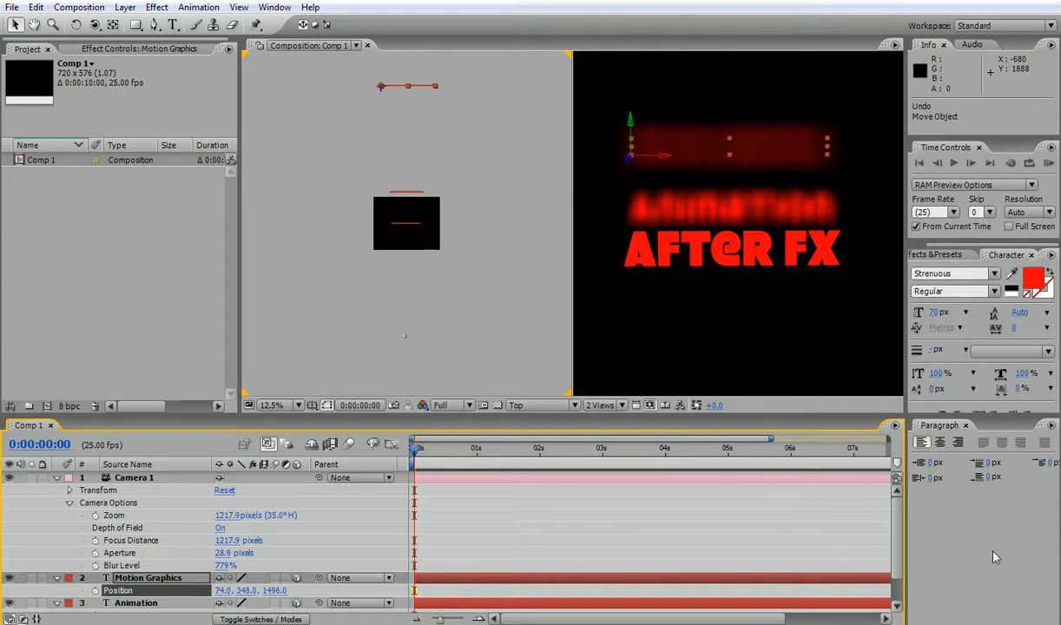
Set the Animation layer's Z position to 578, and orbit the camera down to a nearly level view of the texts.
{"action": "scroll", "coordinate": [894, 562], "scroll_direction": "down", "scroll_amount": 2}
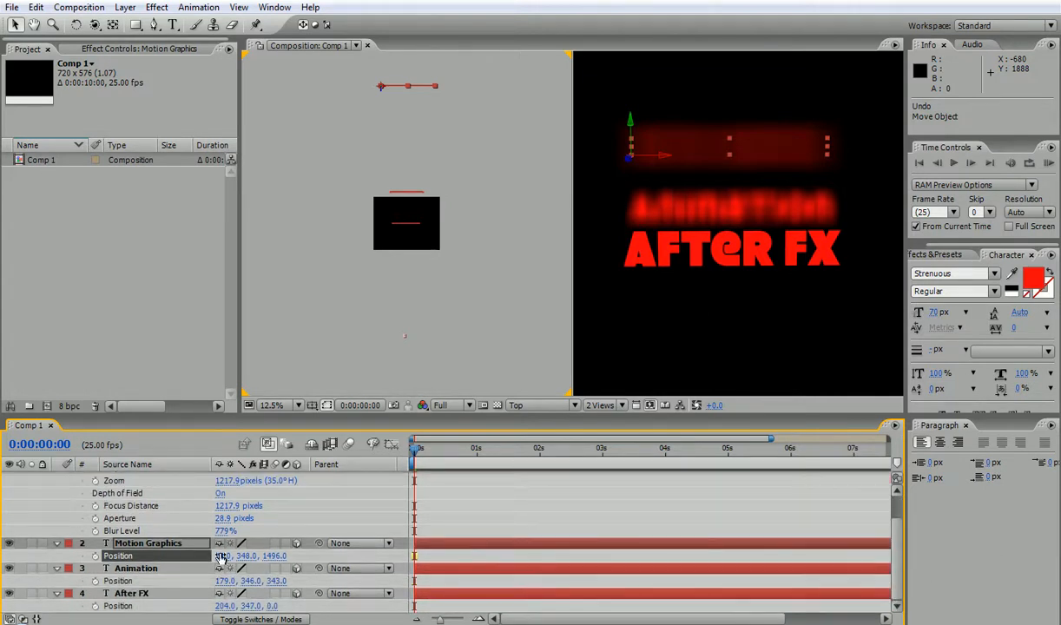
{"action": "left_click_drag", "start_coordinate": [273, 585], "coordinate": [431, 565]}
{"action": "left_click", "coordinate": [434, 567]}
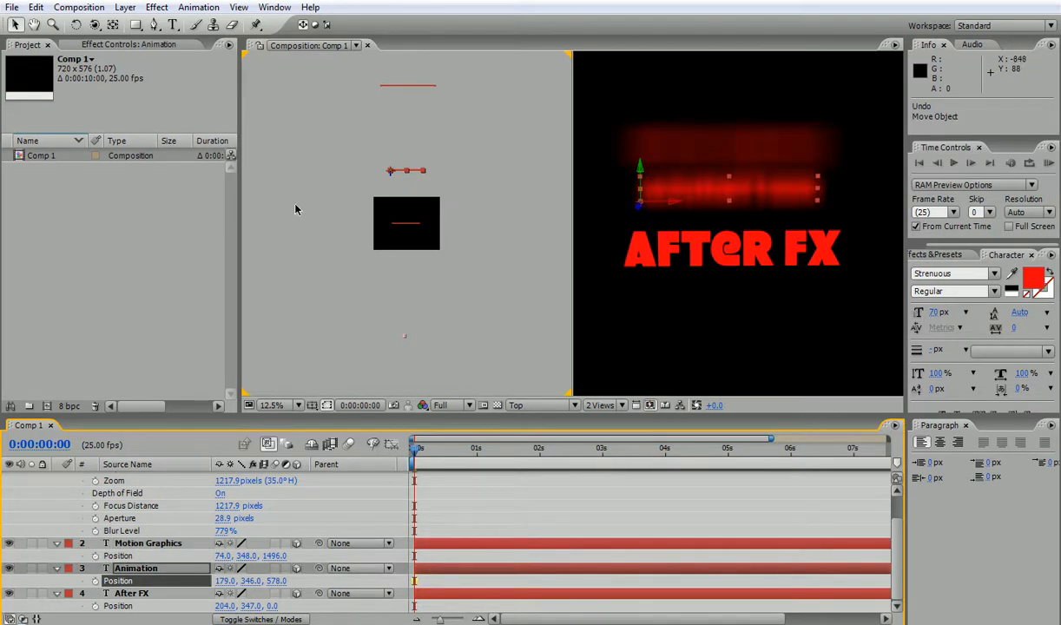
{"action": "left_click", "coordinate": [98, 26]}
{"action": "left_click_drag", "start_coordinate": [709, 262], "coordinate": [653, 252]}
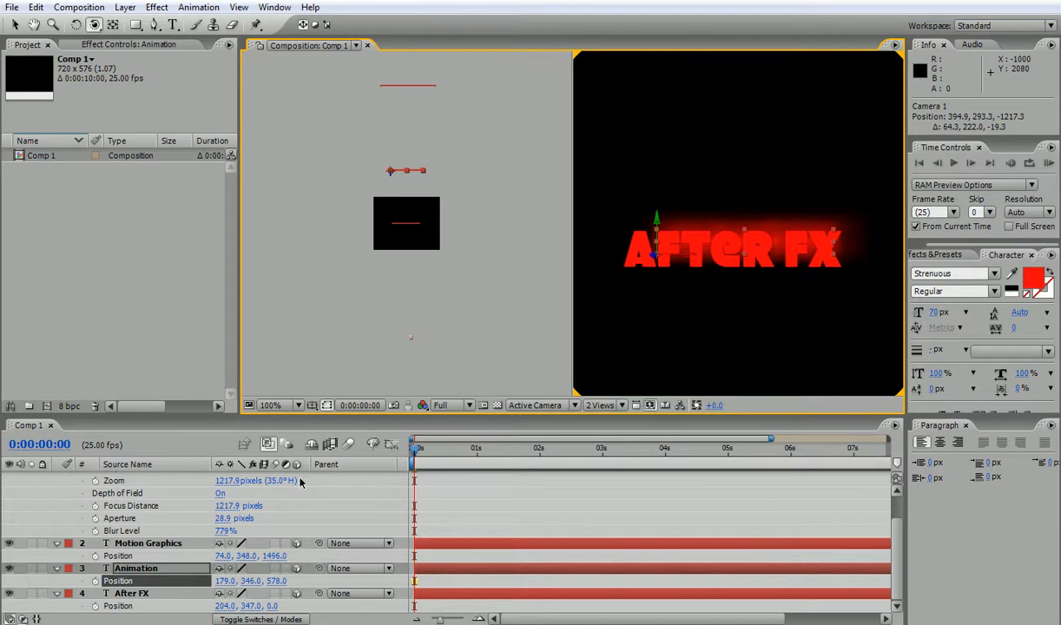
Try raising the camera's Zoom to 2483.9 pixels and lowering it gradually to 1603.9 pixels.
{"action": "left_click_drag", "start_coordinate": [228, 480], "coordinate": [1044, 386]}
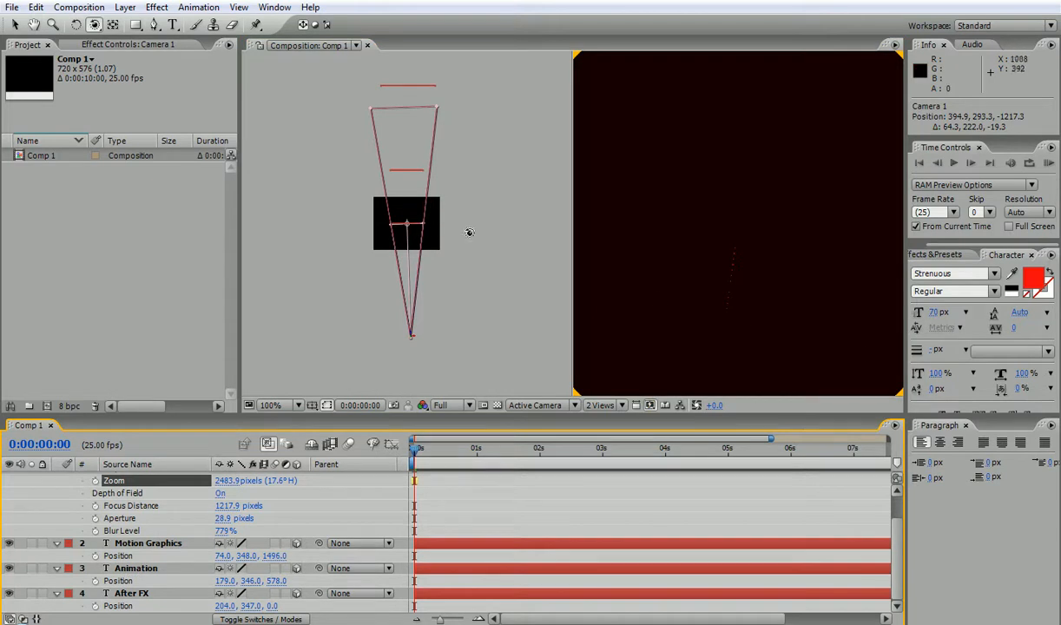
{"action": "left_click_drag", "start_coordinate": [234, 486], "coordinate": [26, 465]}
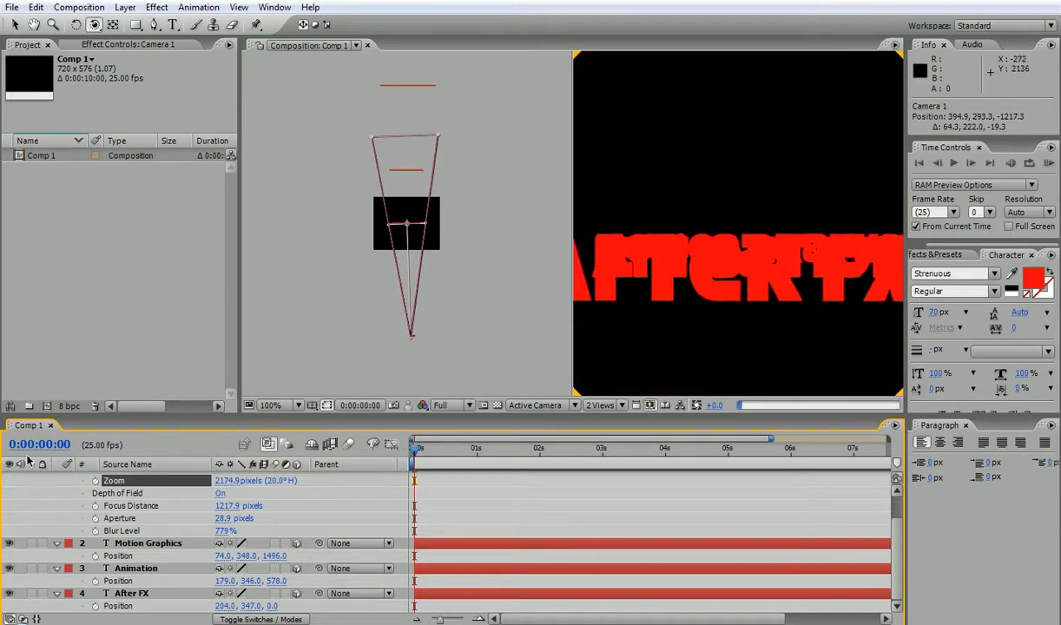
{"action": "left_click_drag", "start_coordinate": [224, 480], "coordinate": [4, 493]}
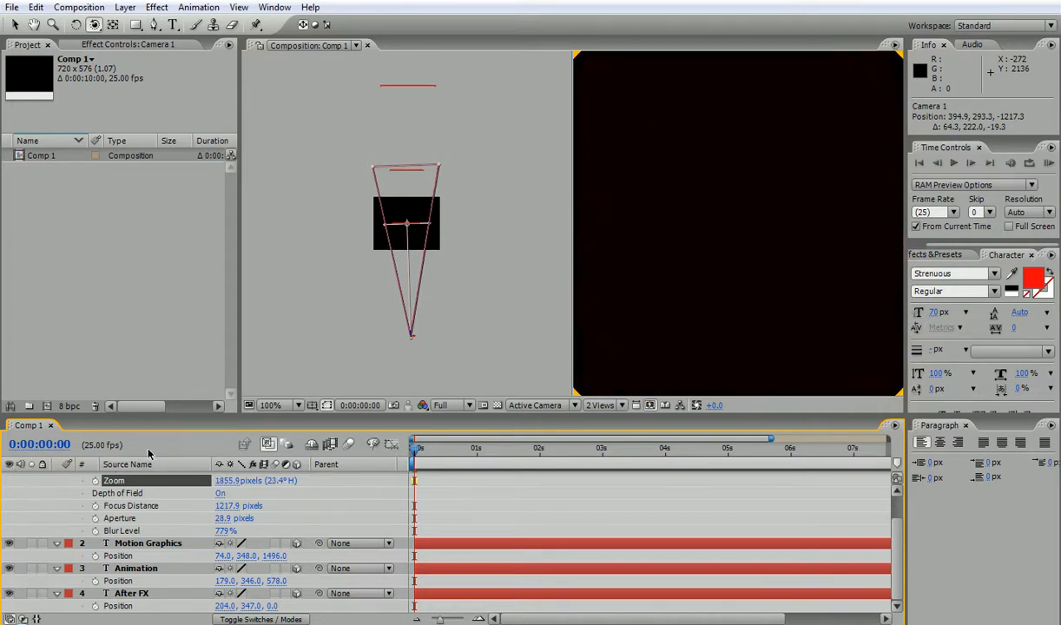
{"action": "left_click_drag", "start_coordinate": [240, 479], "coordinate": [34, 412]}
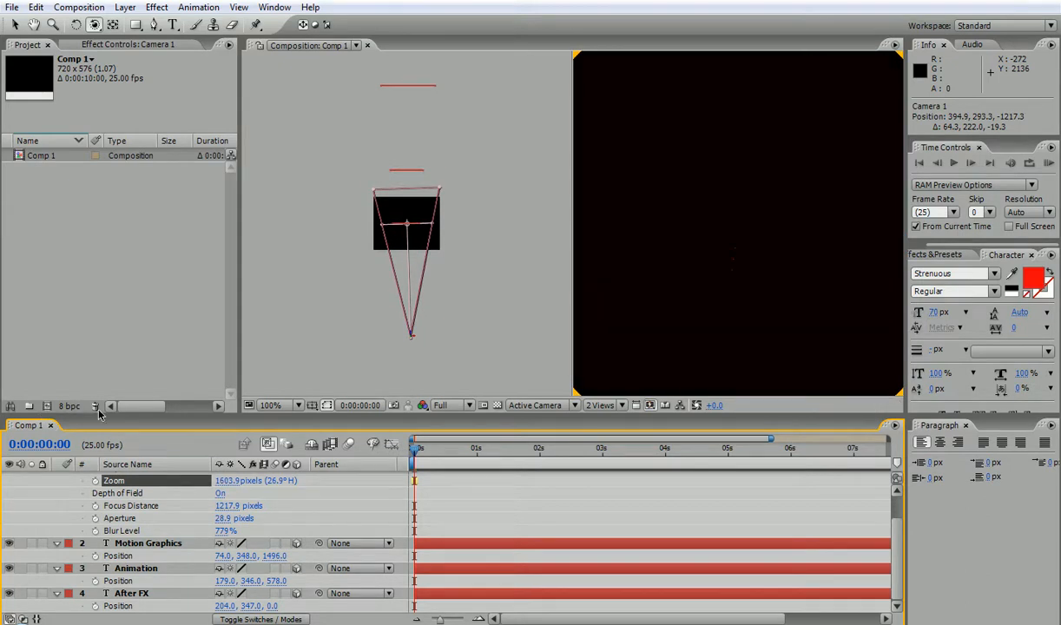
Undo all the recent zoom changes made to the camera.
{"action": "key", "text": "ctrl+z"}
{"action": "key", "text": "ctrl+z"}
{"action": "key", "text": "ctrl+z"}
{"action": "key", "text": "ctrl+z"}
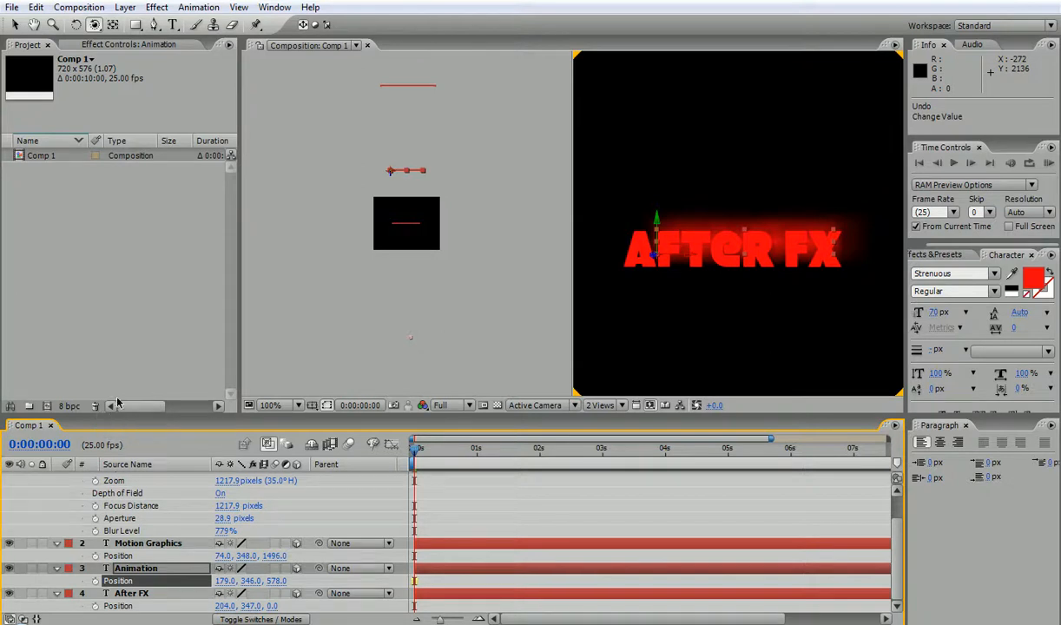
Raise the camera's Focus Distance to 1800.9 and on to 2700.9 pixels, and orbit the camera back above the texts.
{"action": "left_click", "coordinate": [126, 493]}
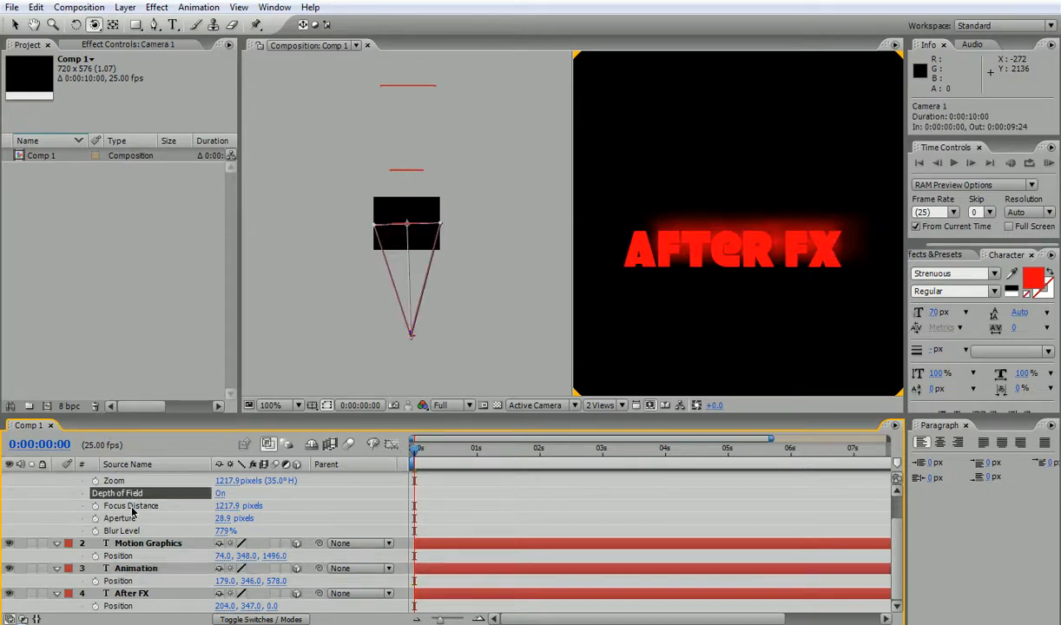
{"action": "left_click", "coordinate": [131, 506]}
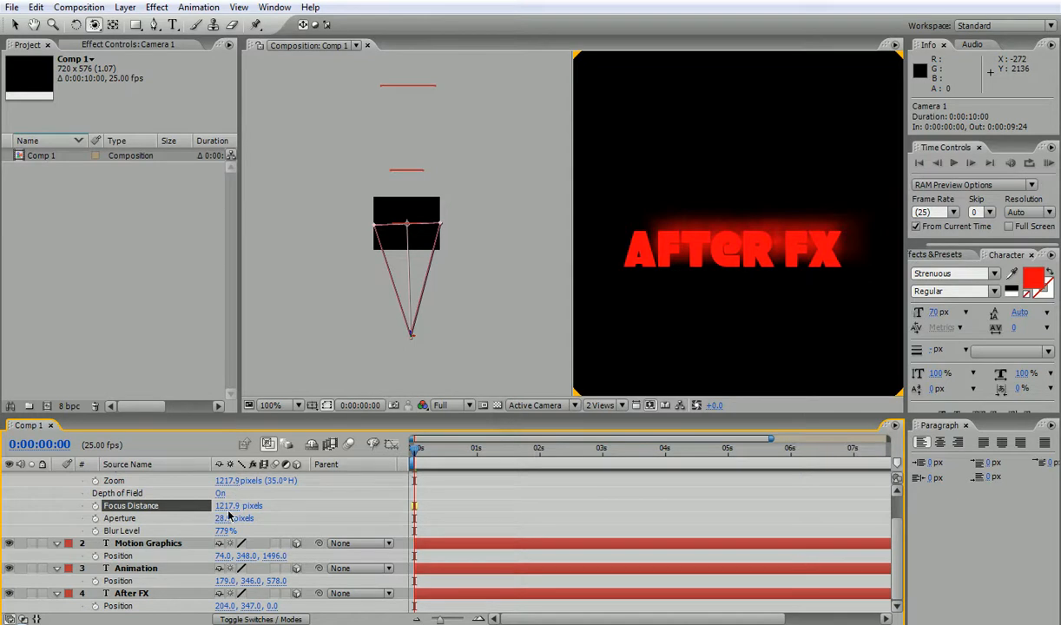
{"action": "left_click_drag", "start_coordinate": [226, 507], "coordinate": [622, 476]}
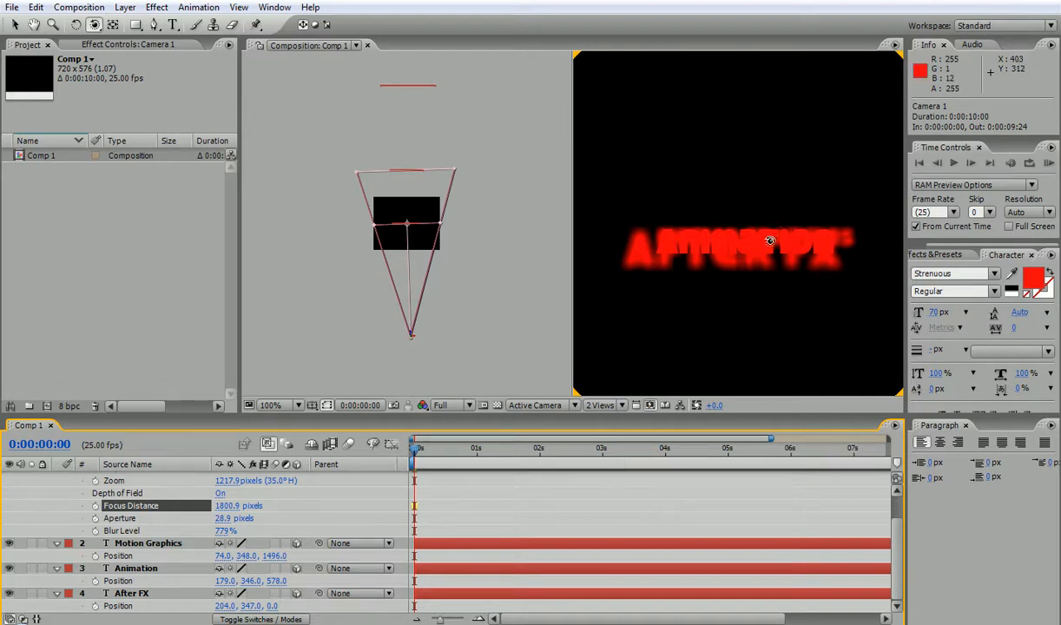
{"action": "left_click_drag", "start_coordinate": [232, 506], "coordinate": [967, 583]}
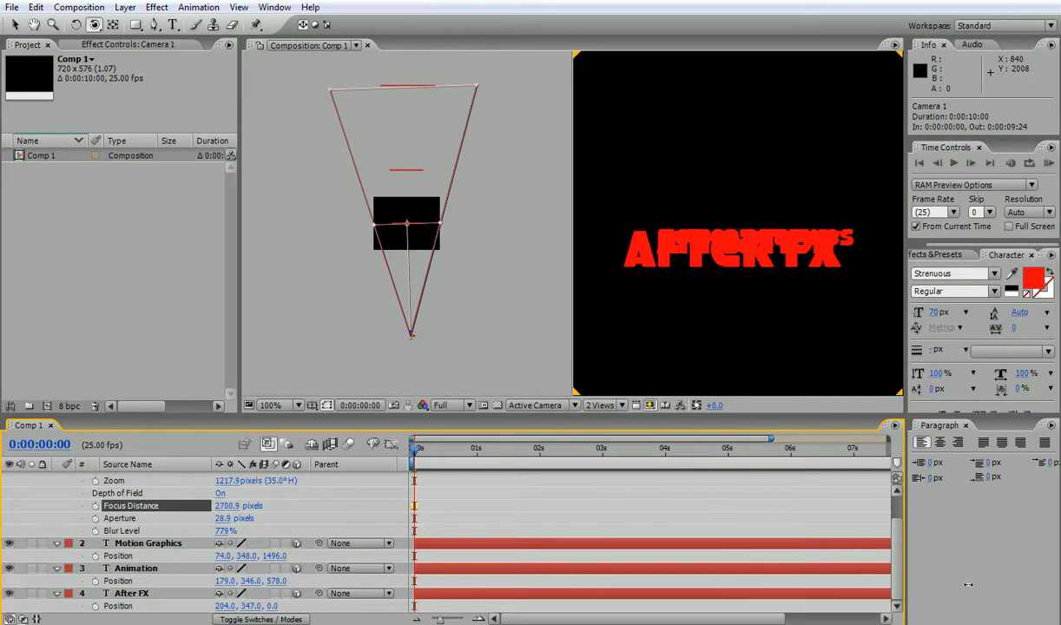
{"action": "mouse_move", "coordinate": [759, 325]}
{"action": "left_mouse_down"}
{"action": "mouse_move", "coordinate": [756, 311]}
{"action": "mouse_move", "coordinate": [761, 327]}
{"action": "mouse_move", "coordinate": [726, 308]}
{"action": "mouse_move", "coordinate": [763, 327]}
{"action": "left_mouse_up"}
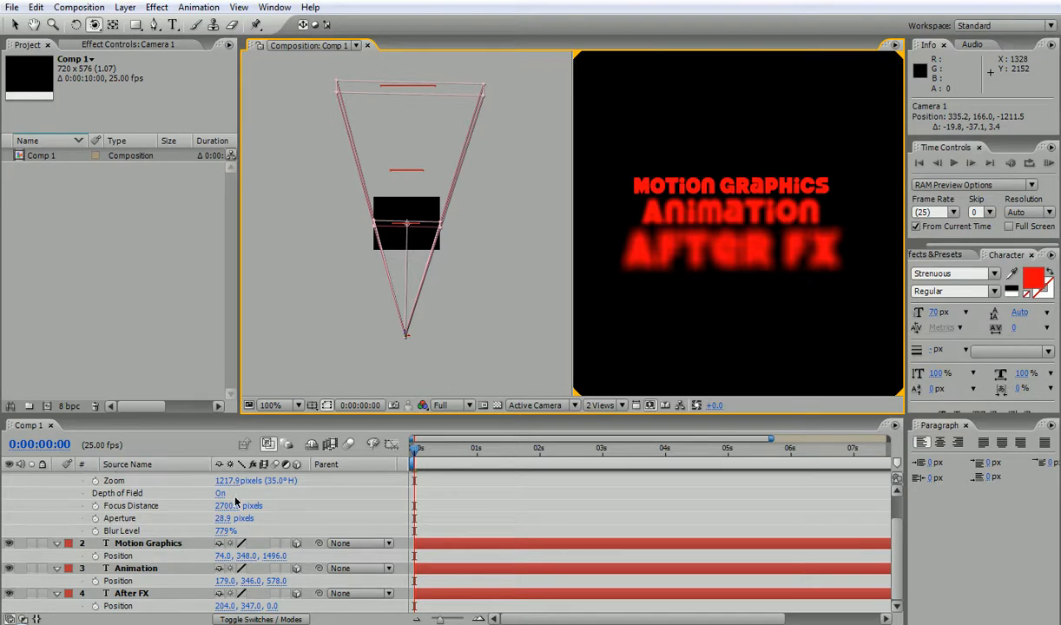
Lower the camera's Focus Distance gradually through 1401.9 and 1100.9 pixels, and set it to 800 pixels.
{"action": "left_click_drag", "start_coordinate": [227, 505], "coordinate": [113, 505]}
{"action": "left_click_drag", "start_coordinate": [5, 556], "coordinate": [11, 559]}
{"action": "left_click_drag", "start_coordinate": [228, 512], "coordinate": [117, 396]}
{"action": "left_click_drag", "start_coordinate": [224, 508], "coordinate": [39, 441]}
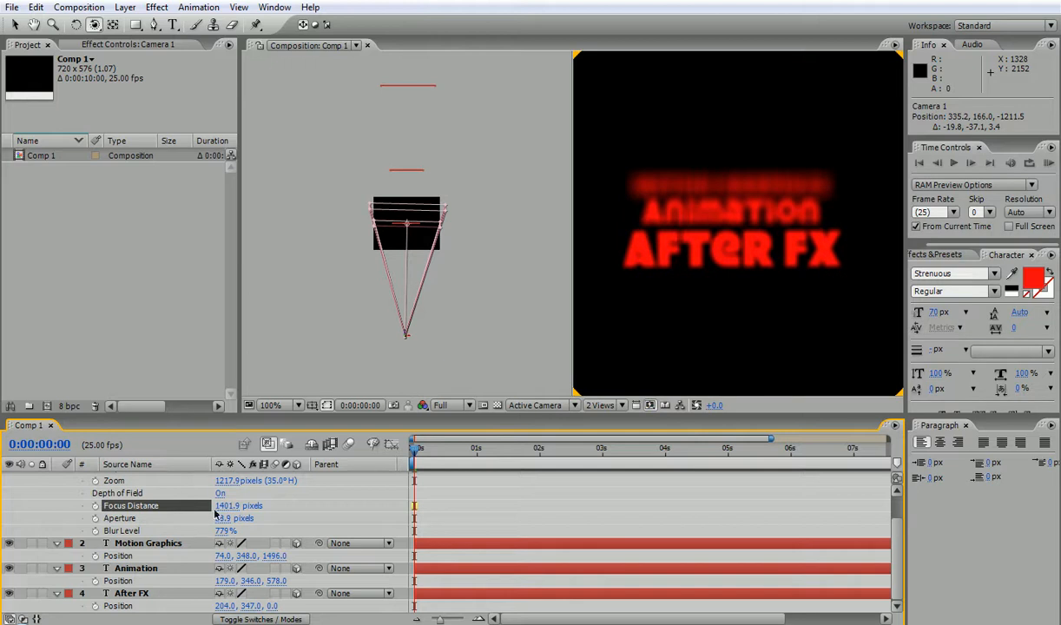
{"action": "left_click_drag", "start_coordinate": [230, 513], "coordinate": [3, 464]}
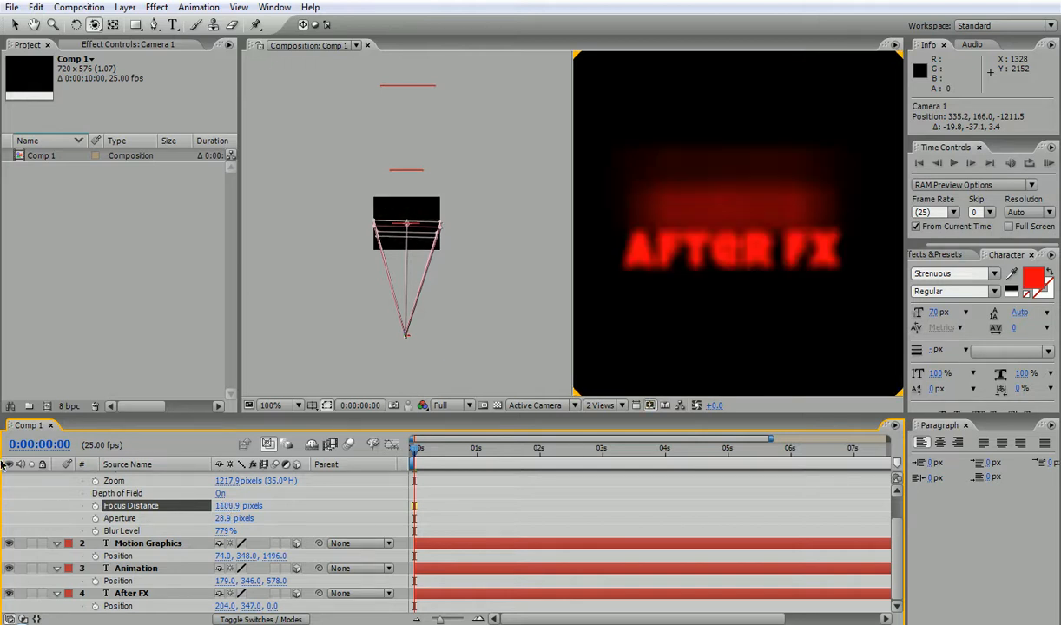
{"action": "left_click_drag", "start_coordinate": [232, 511], "coordinate": [52, 477]}
{"action": "left_click", "coordinate": [227, 505]}
{"action": "type", "text": "800"}
{"action": "key", "text": "Return"}
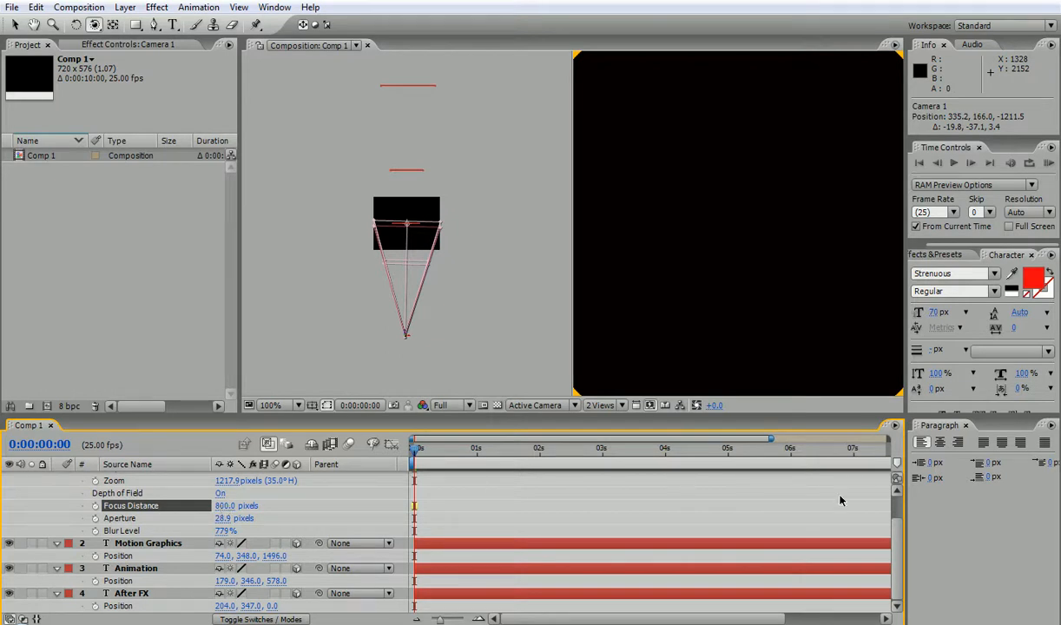
Show the camera's transform values, move its Z position forward to -815.5, and pull it back to -1153.5.
{"action": "scroll", "coordinate": [898, 514], "scroll_direction": "up", "scroll_amount": 3}
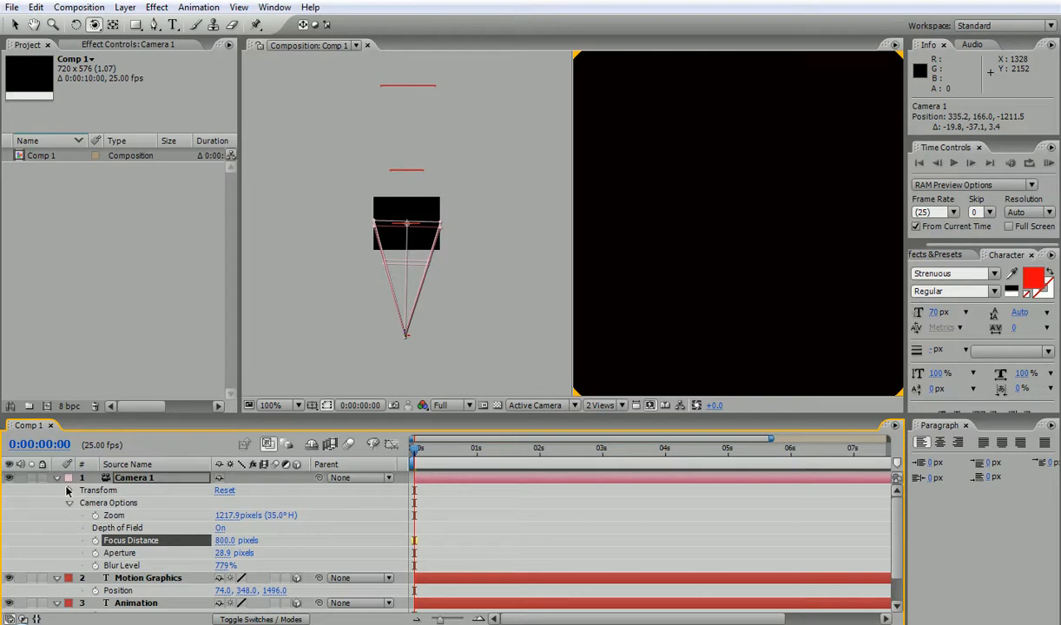
{"action": "left_click", "coordinate": [69, 491]}
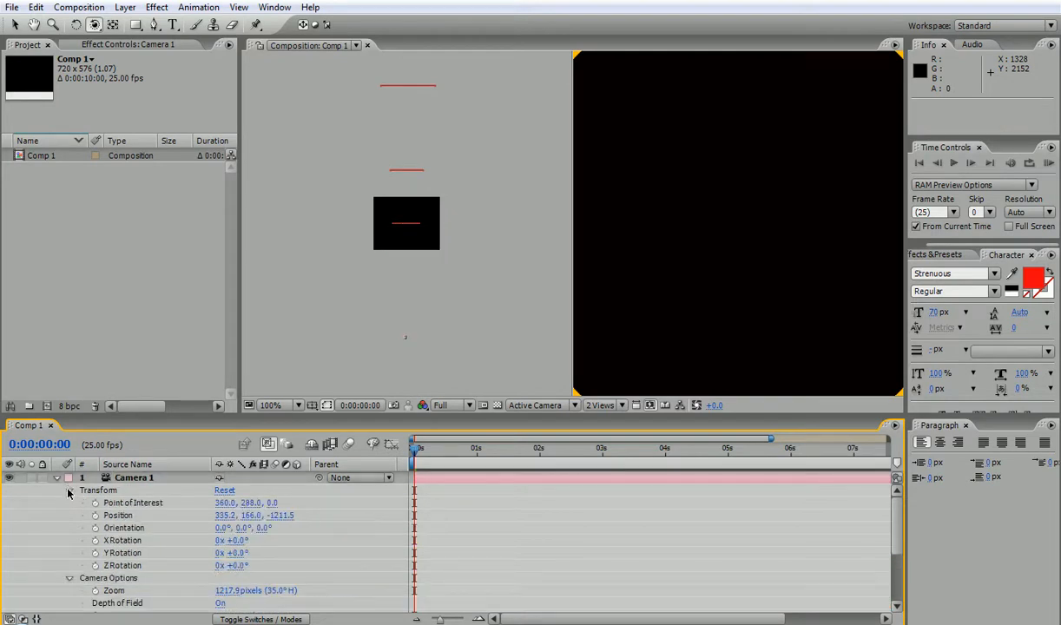
{"action": "left_click", "coordinate": [118, 516]}
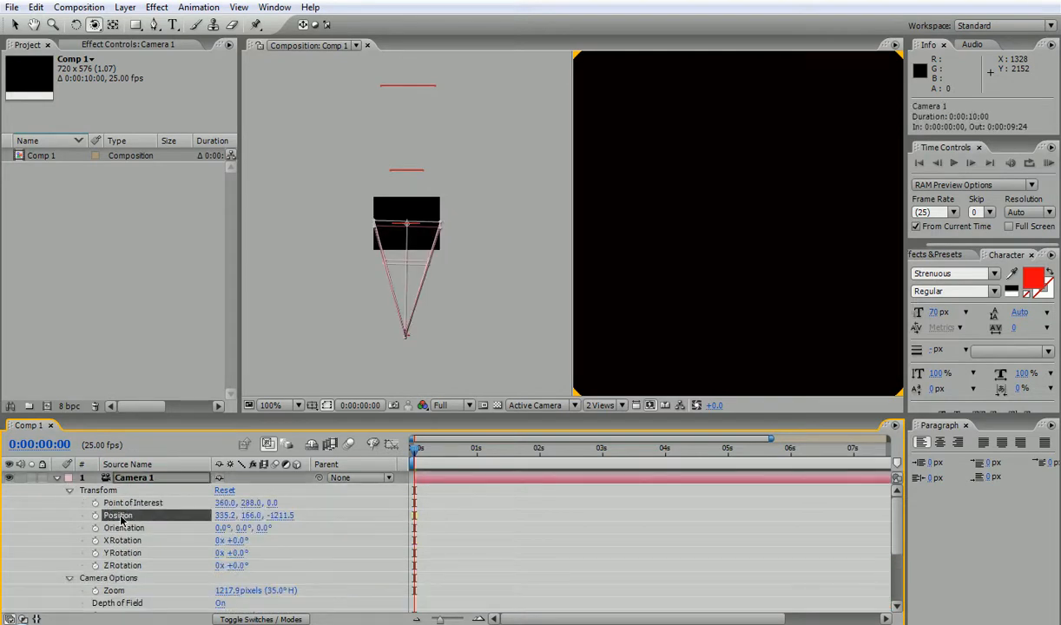
{"action": "left_click_drag", "start_coordinate": [280, 516], "coordinate": [557, 497]}
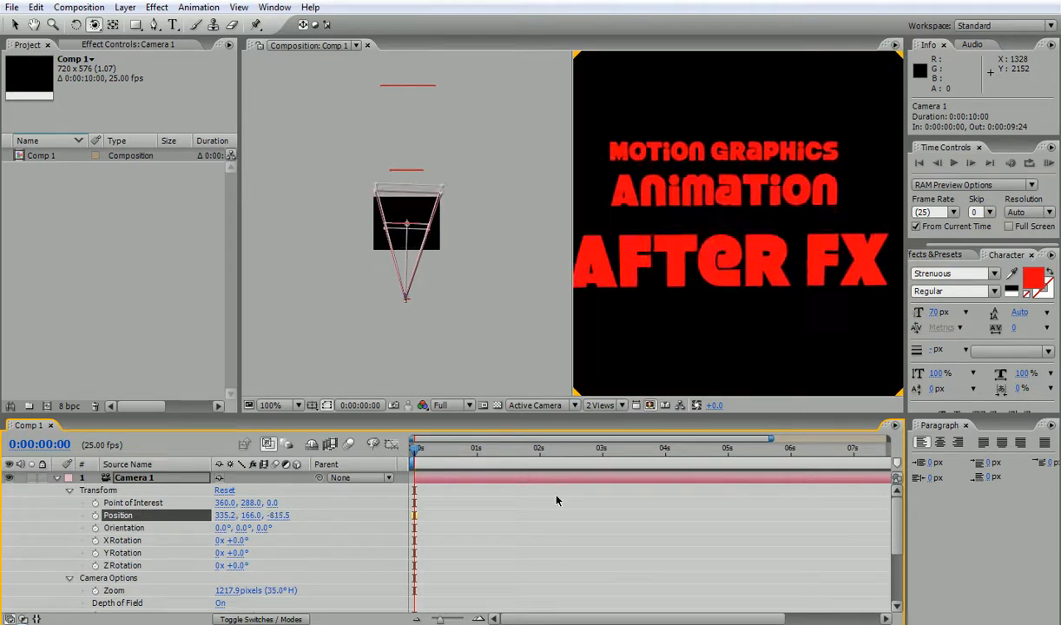
{"action": "left_click_drag", "start_coordinate": [281, 517], "coordinate": [79, 561]}
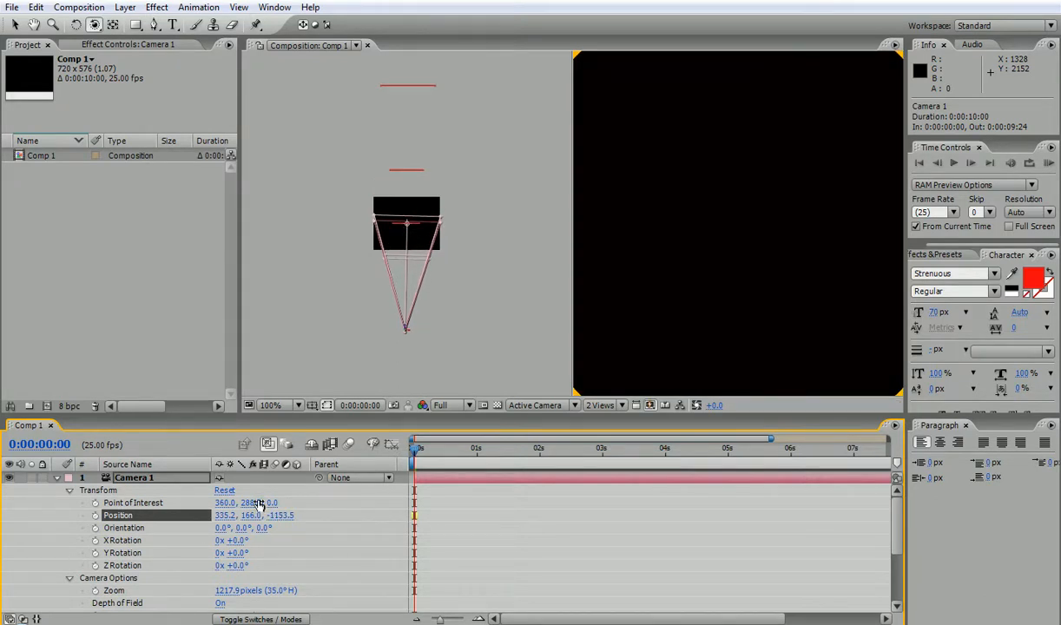
Move the camera's Z position forward to -789.5 and on to -752.5, and switch the composition to the 4 Views layout.
{"action": "left_click_drag", "start_coordinate": [279, 518], "coordinate": [647, 492]}
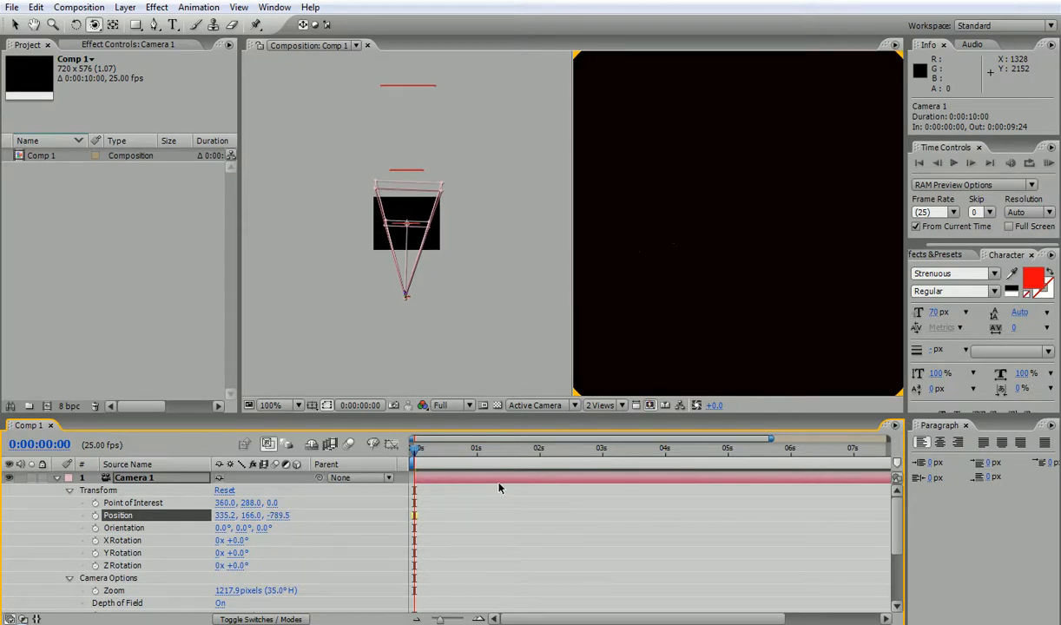
{"action": "left_click_drag", "start_coordinate": [276, 518], "coordinate": [303, 515]}
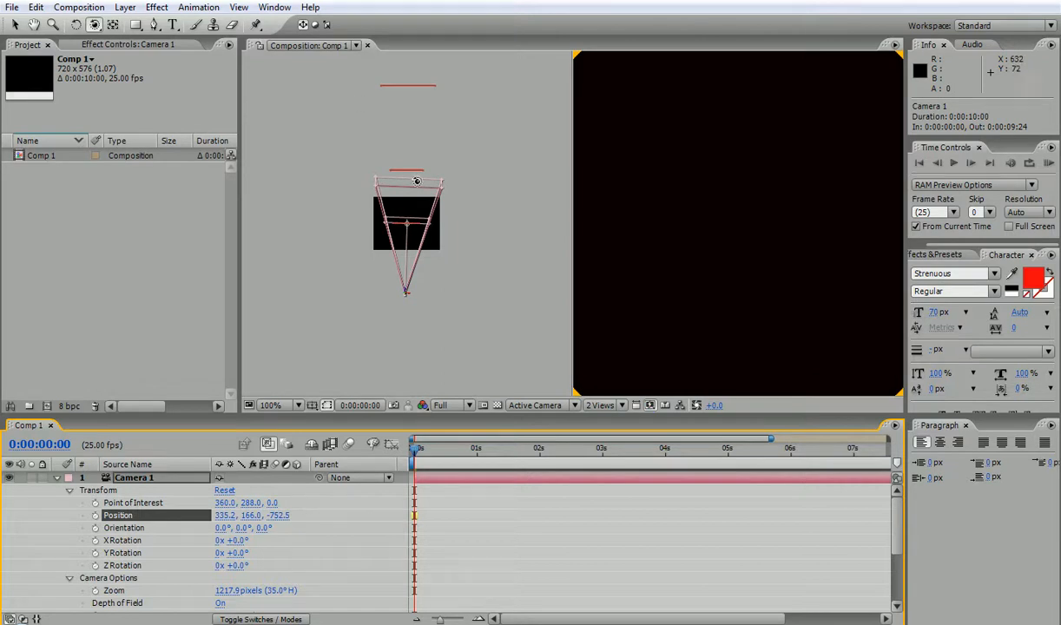
{"action": "left_click", "coordinate": [616, 405]}
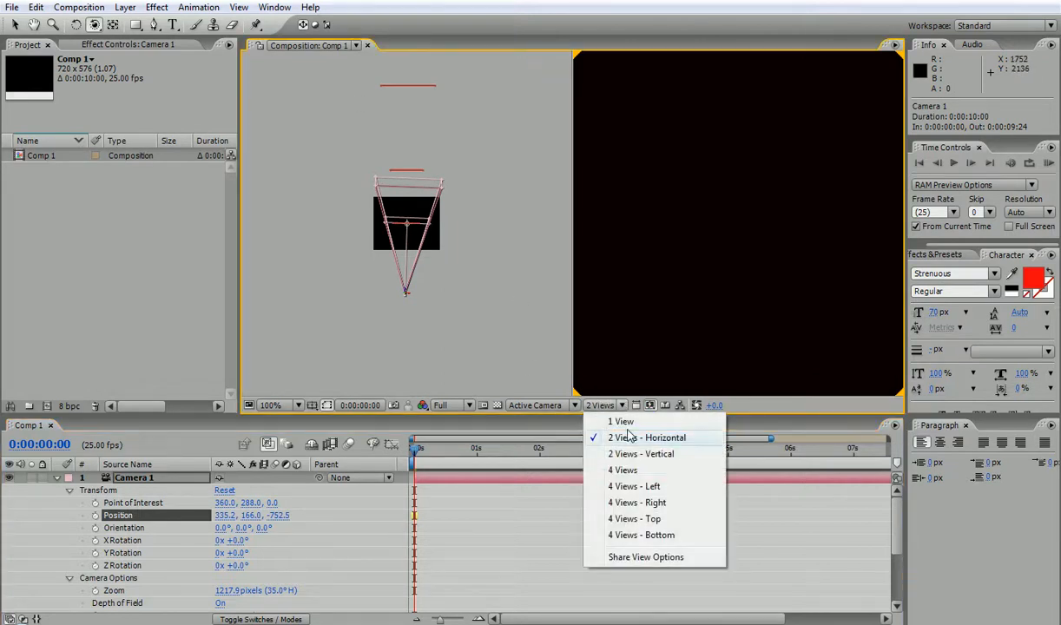
{"action": "left_click", "coordinate": [629, 471]}
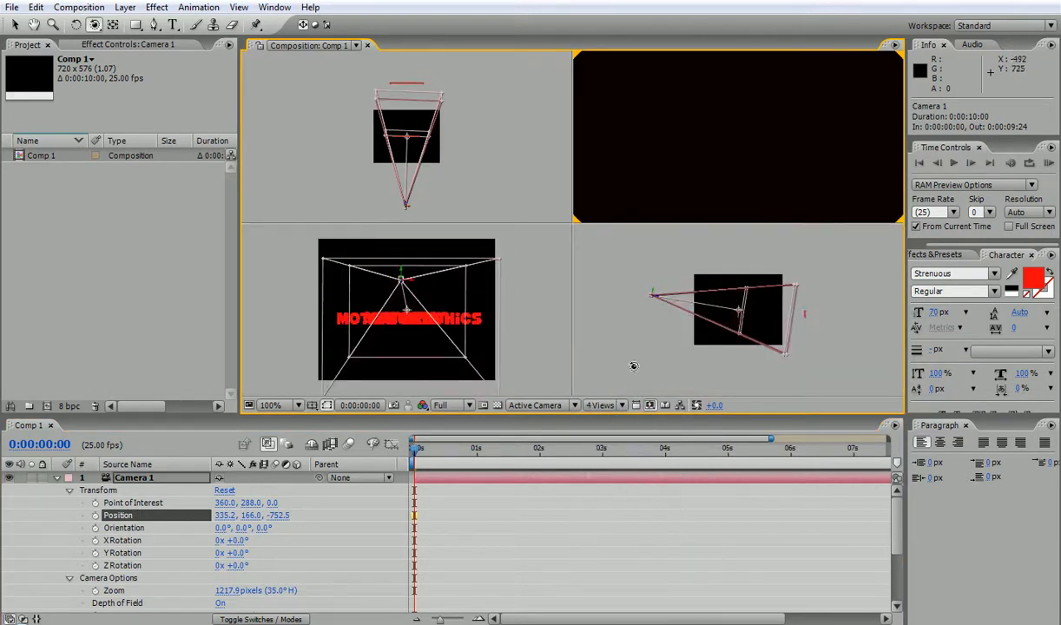
Try to move the camera directly in the Right view with the Selection tool, and undo the move.
{"action": "left_click", "coordinate": [17, 26]}
{"action": "left_click", "coordinate": [658, 311]}
{"action": "left_click", "coordinate": [655, 309]}
{"action": "mouse_move", "coordinate": [653, 300]}
{"action": "left_mouse_down"}
{"action": "mouse_move", "coordinate": [642, 301]}
{"action": "mouse_move", "coordinate": [663, 302]}
{"action": "left_mouse_up"}
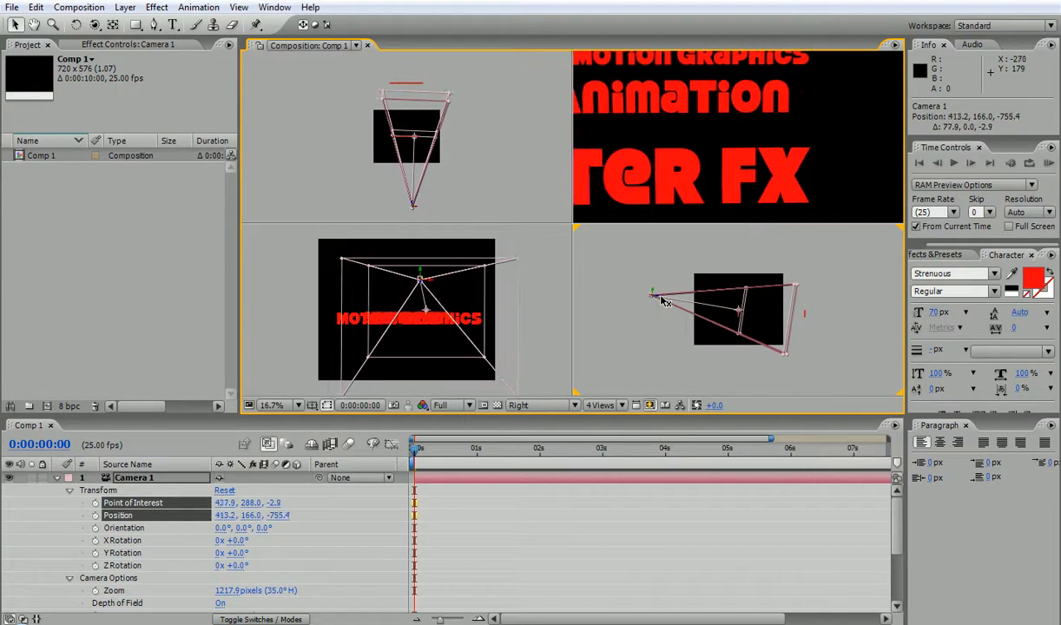
{"action": "key", "text": "ctrl+z"}
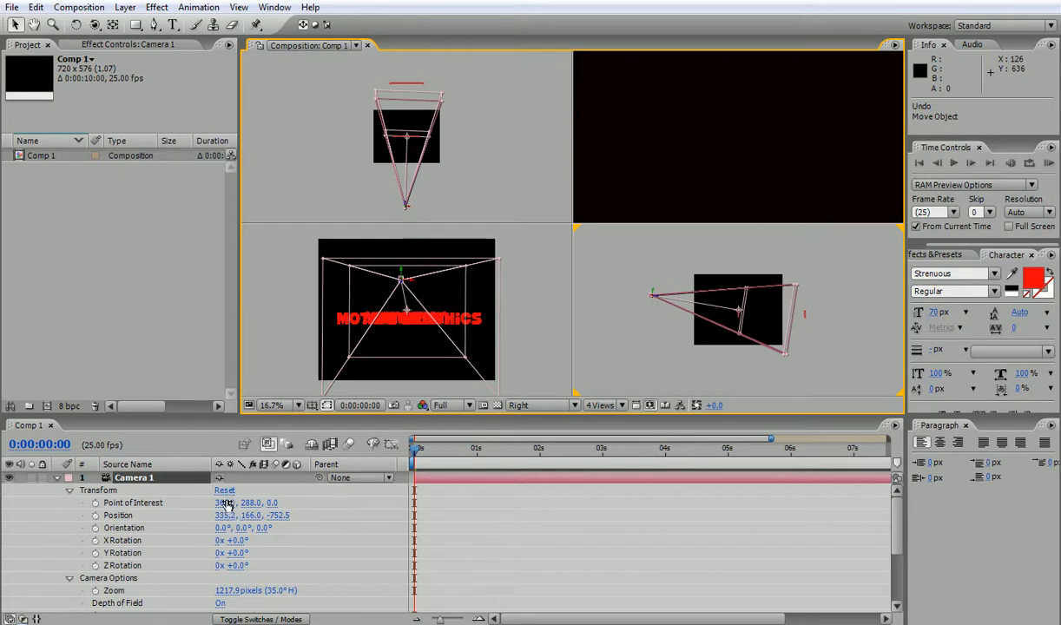
Shift the camera's Point of Interest X to 419, and lower its Aperture to 27.9 pixels and its Blur Level to 400%.
{"action": "left_click_drag", "start_coordinate": [224, 503], "coordinate": [271, 506]}
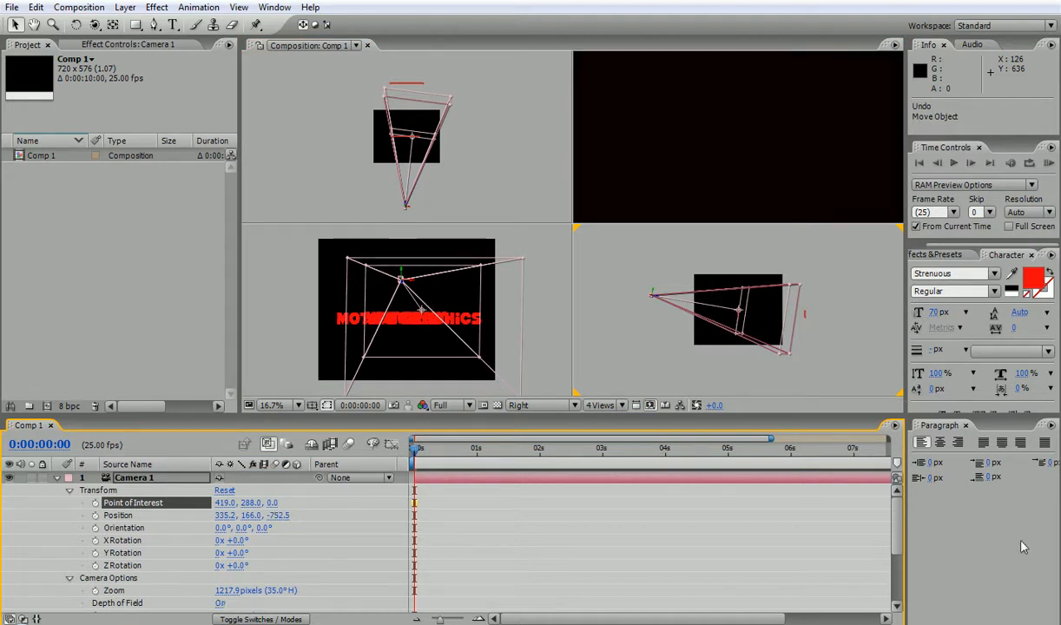
{"action": "scroll", "coordinate": [902, 538], "scroll_direction": "down", "scroll_amount": 4}
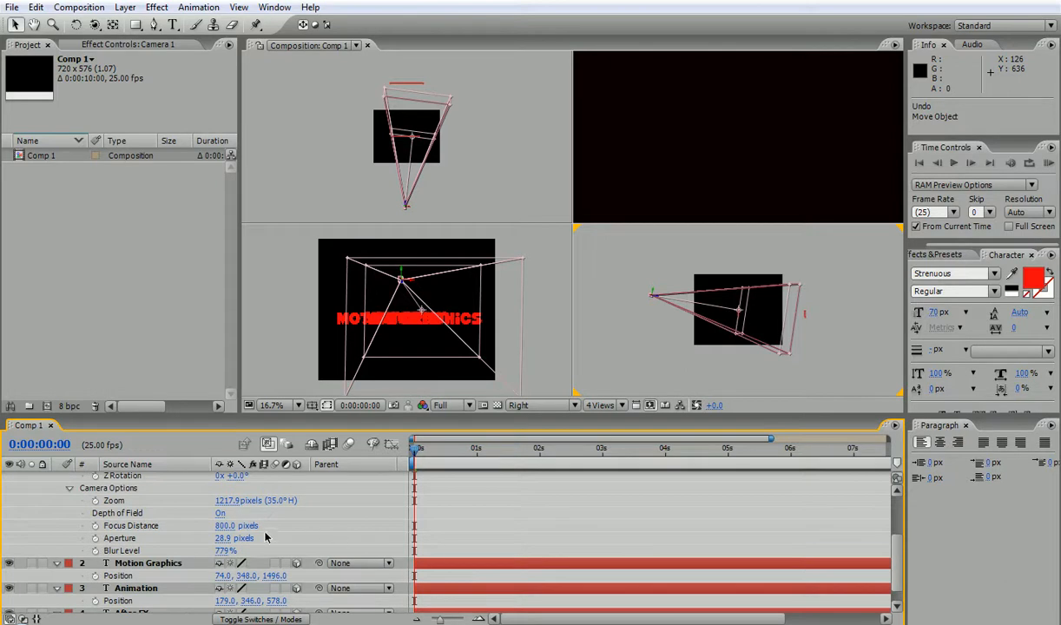
{"action": "left_click_drag", "start_coordinate": [225, 538], "coordinate": [149, 550]}
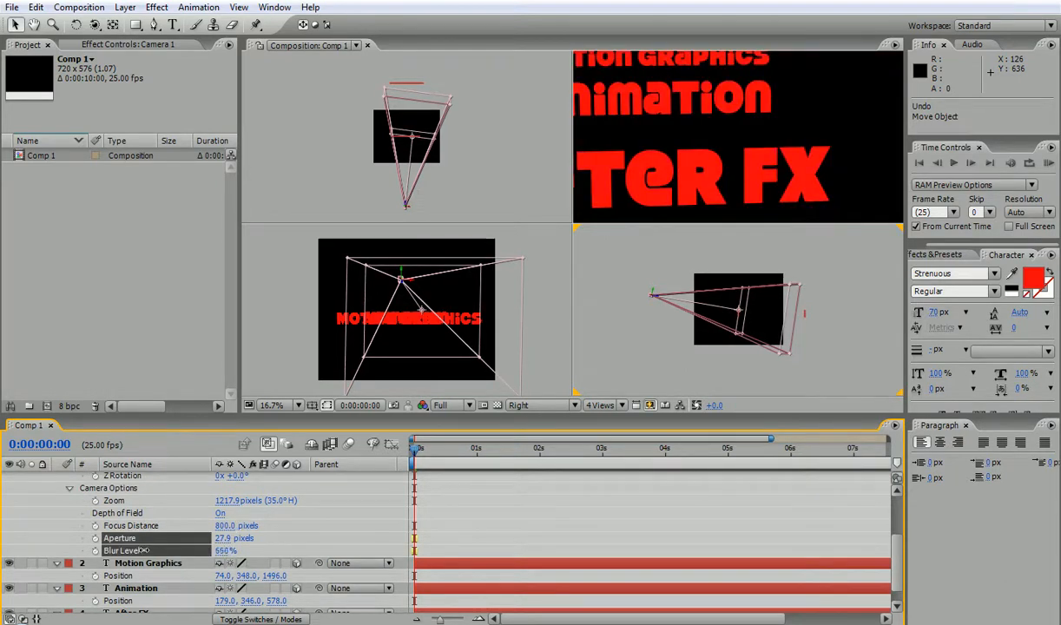
{"action": "left_click_drag", "start_coordinate": [36, 551], "coordinate": [6, 551]}
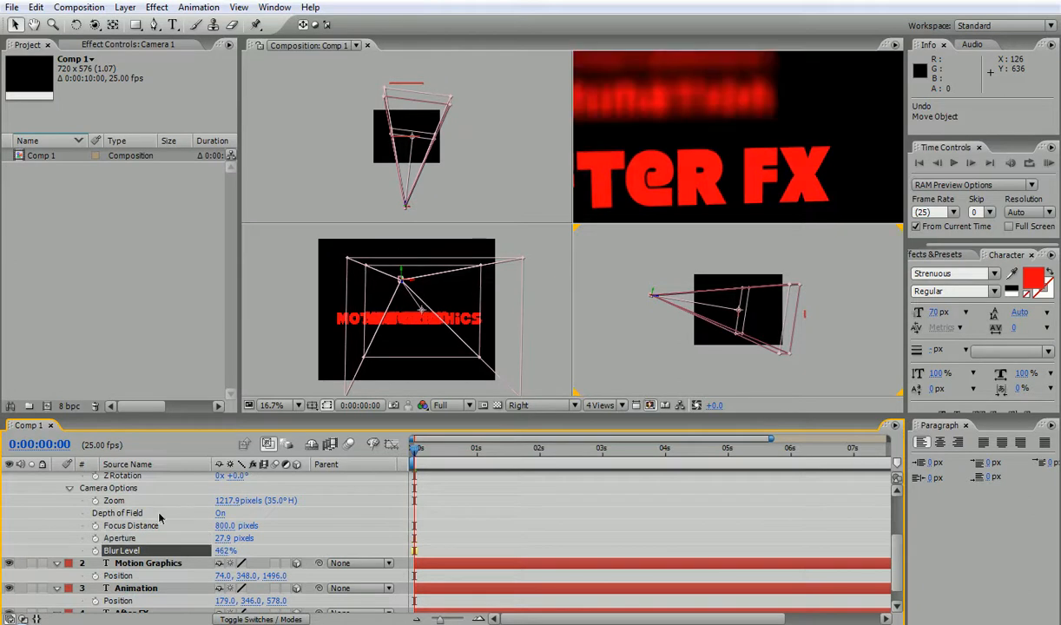
{"action": "left_click_drag", "start_coordinate": [223, 556], "coordinate": [235, 554]}
{"action": "left_click", "coordinate": [227, 552]}
{"action": "type", "text": "400"}
{"action": "key", "text": "Return"}
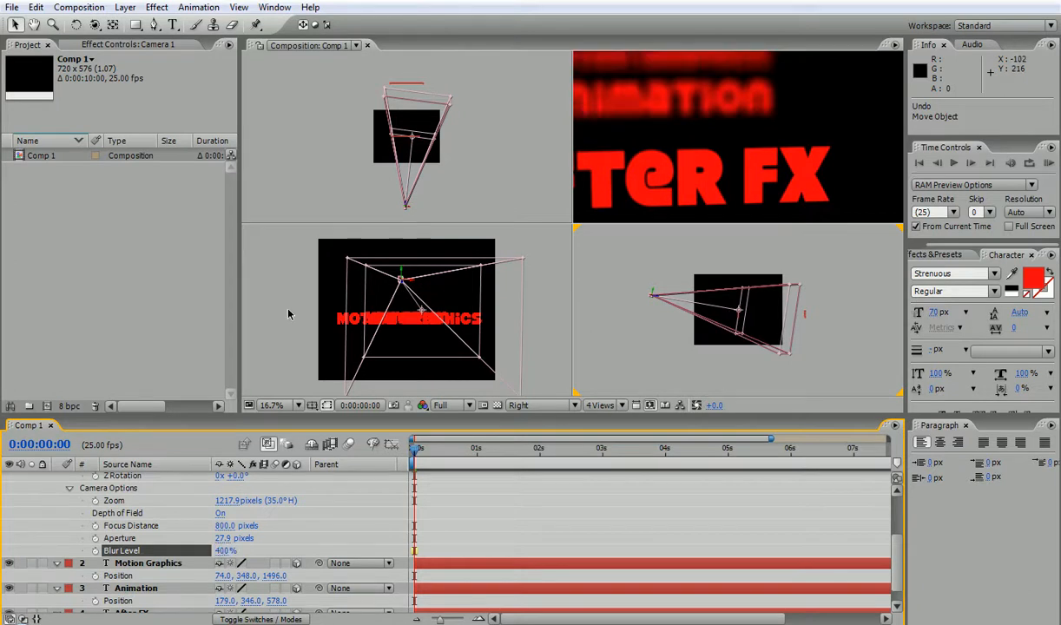
Adjust the camera's Point of Interest to 378, 281, 43 to reframe the texts.
{"action": "scroll", "coordinate": [898, 501], "scroll_direction": "up", "scroll_amount": 3}
{"action": "left_click", "coordinate": [153, 503]}
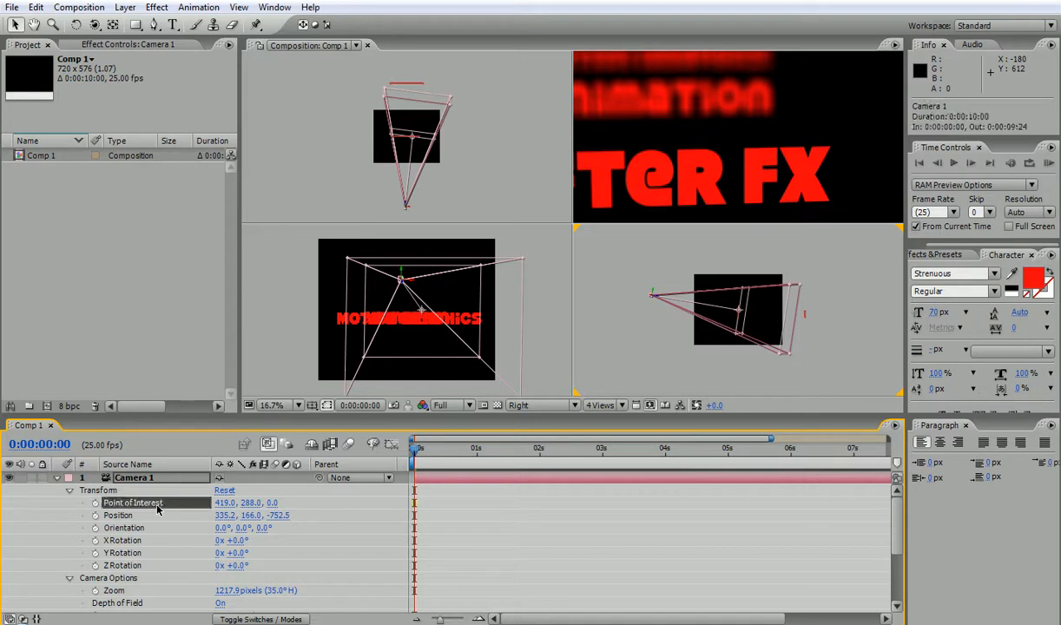
{"action": "left_click_drag", "start_coordinate": [221, 503], "coordinate": [163, 502]}
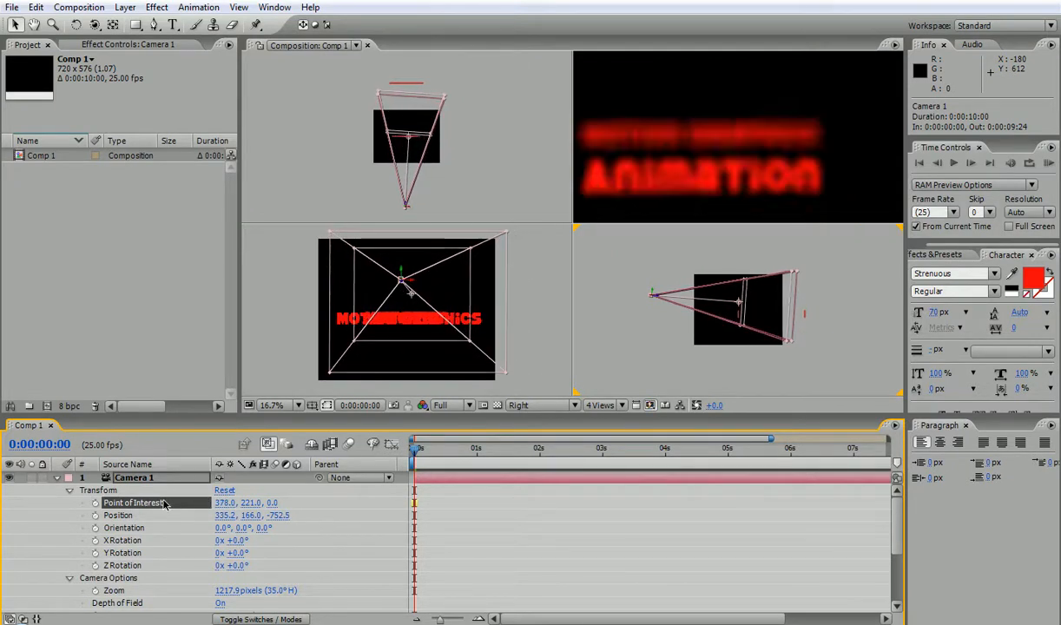
{"action": "left_click_drag", "start_coordinate": [246, 502], "coordinate": [287, 491]}
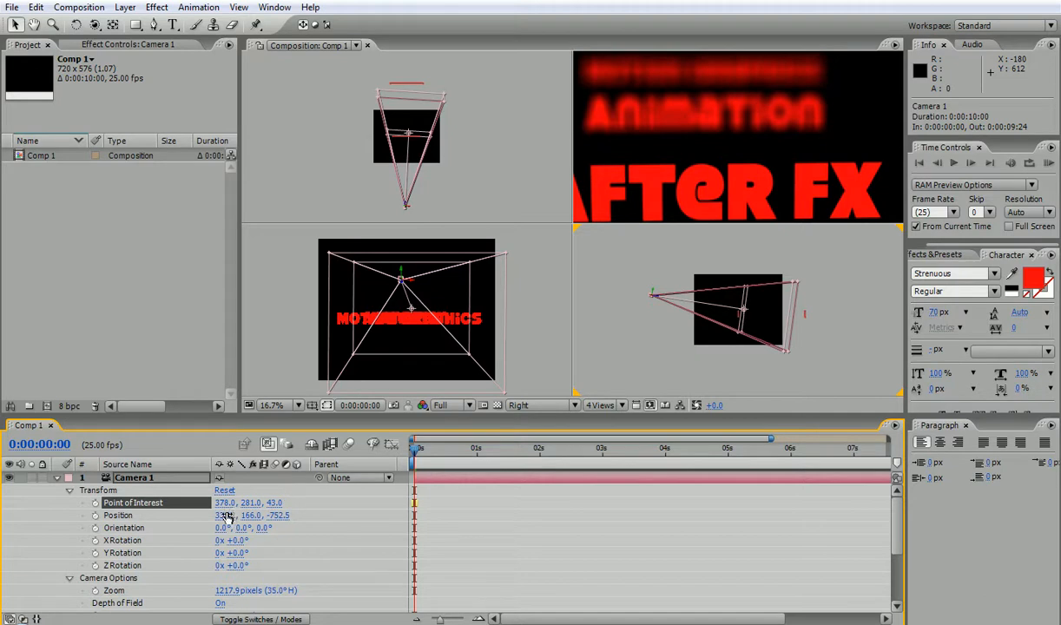
Swing the camera's X position through 611.2 and 326.2 to 28.2, and set its Y position to 318.
{"action": "left_click_drag", "start_coordinate": [224, 516], "coordinate": [437, 527]}
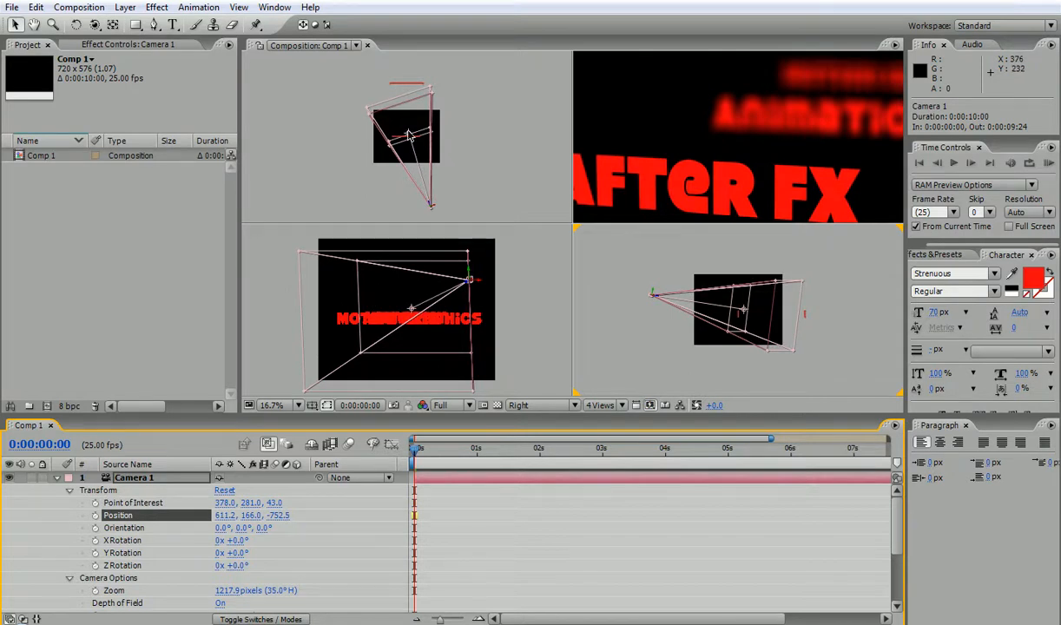
{"action": "left_click_drag", "start_coordinate": [224, 516], "coordinate": [46, 501]}
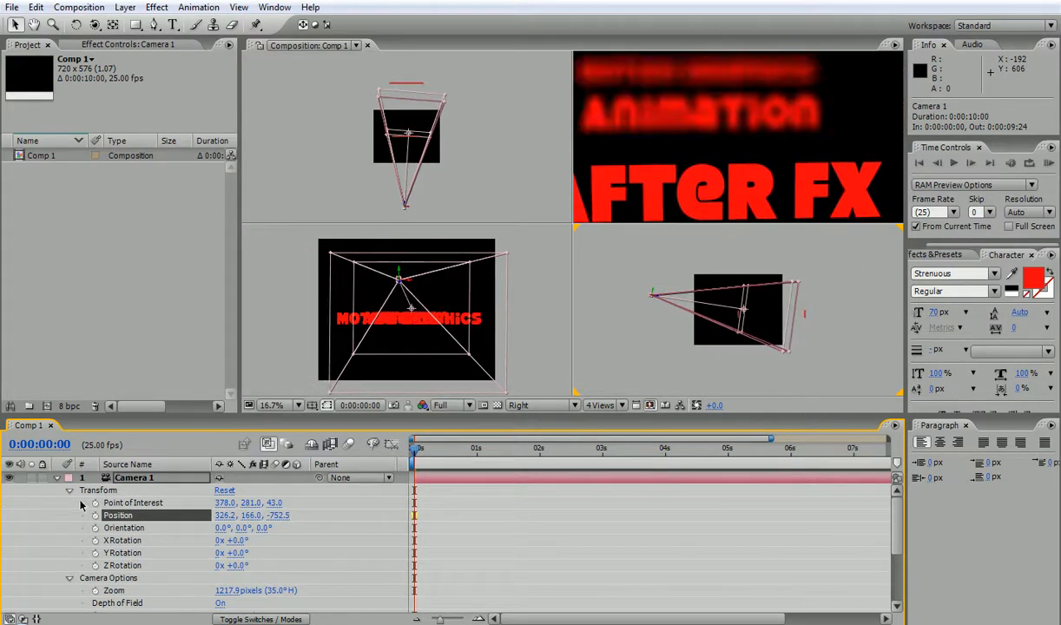
{"action": "left_click_drag", "start_coordinate": [224, 516], "coordinate": [3, 516]}
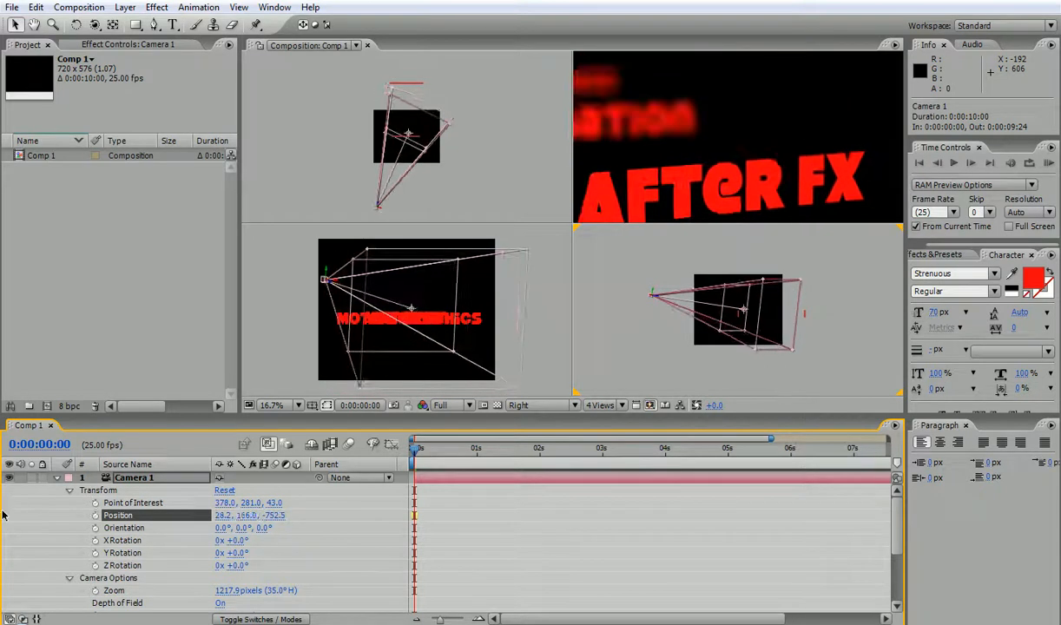
{"action": "left_click_drag", "start_coordinate": [244, 523], "coordinate": [375, 498]}
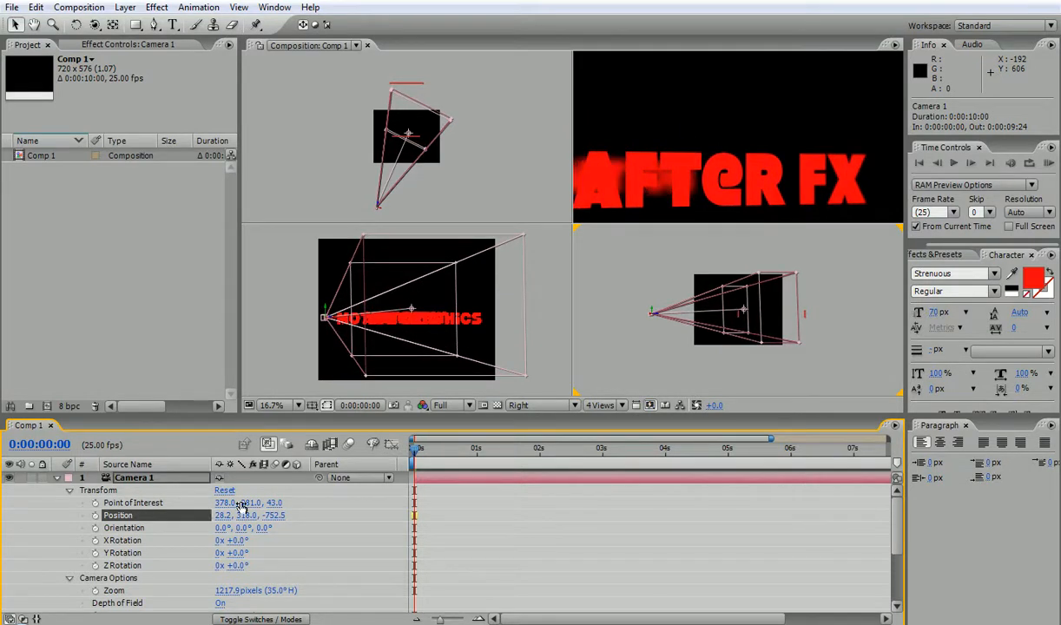
Pull the camera's Z position back through -1203.5 and -1510.5, and set it to -3000.
{"action": "left_click_drag", "start_coordinate": [279, 519], "coordinate": [125, 521]}
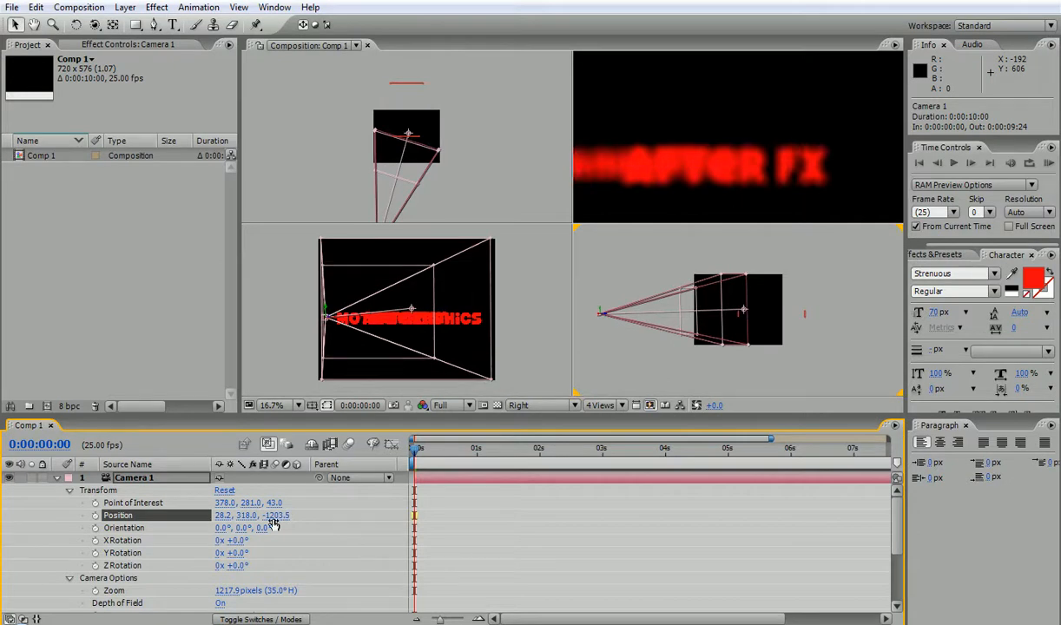
{"action": "left_click_drag", "start_coordinate": [276, 516], "coordinate": [198, 466]}
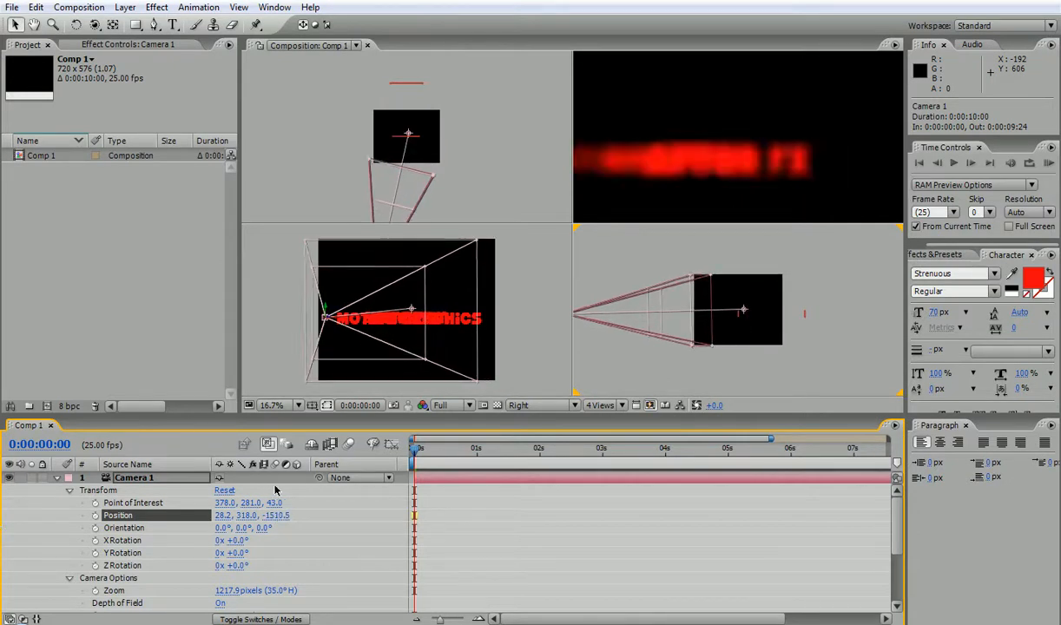
{"action": "left_click", "coordinate": [276, 514]}
{"action": "type", "text": "-30"}
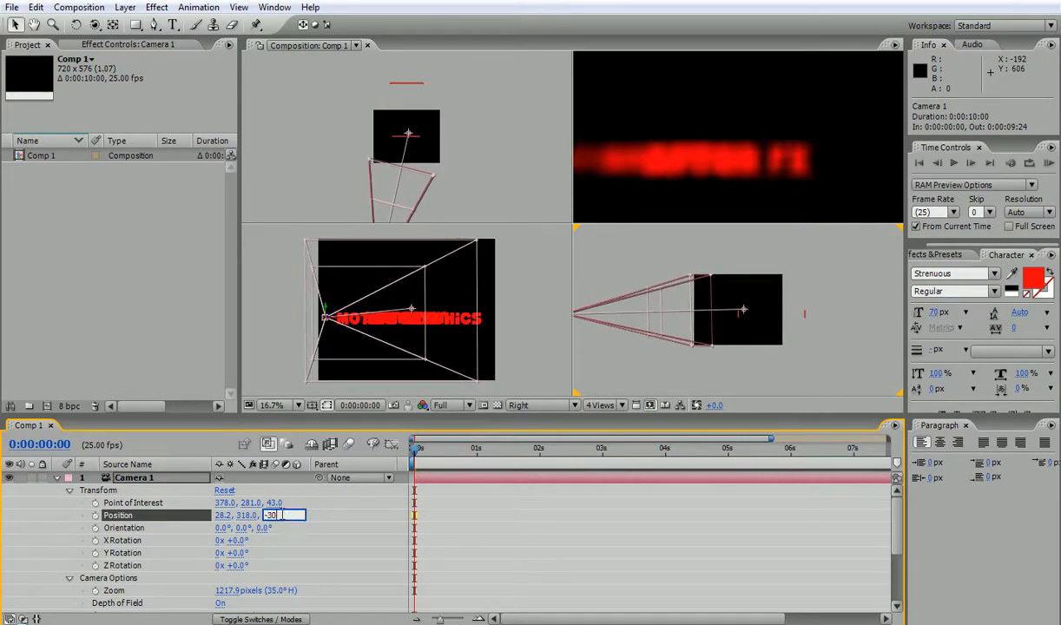
{"action": "type", "text": "00"}
{"action": "key", "text": "Return"}
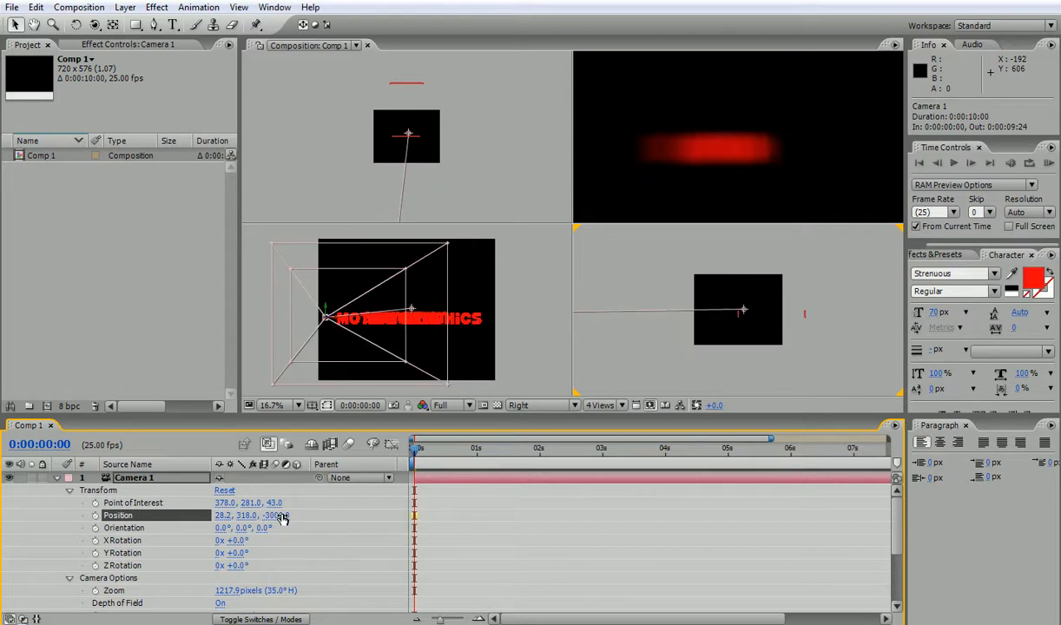
Start keyframing the camera's Point of Interest and Position at 0 seconds, and set the Z position to -500 at 2 seconds.
{"action": "left_click", "coordinate": [95, 503]}
{"action": "left_click", "coordinate": [96, 516]}
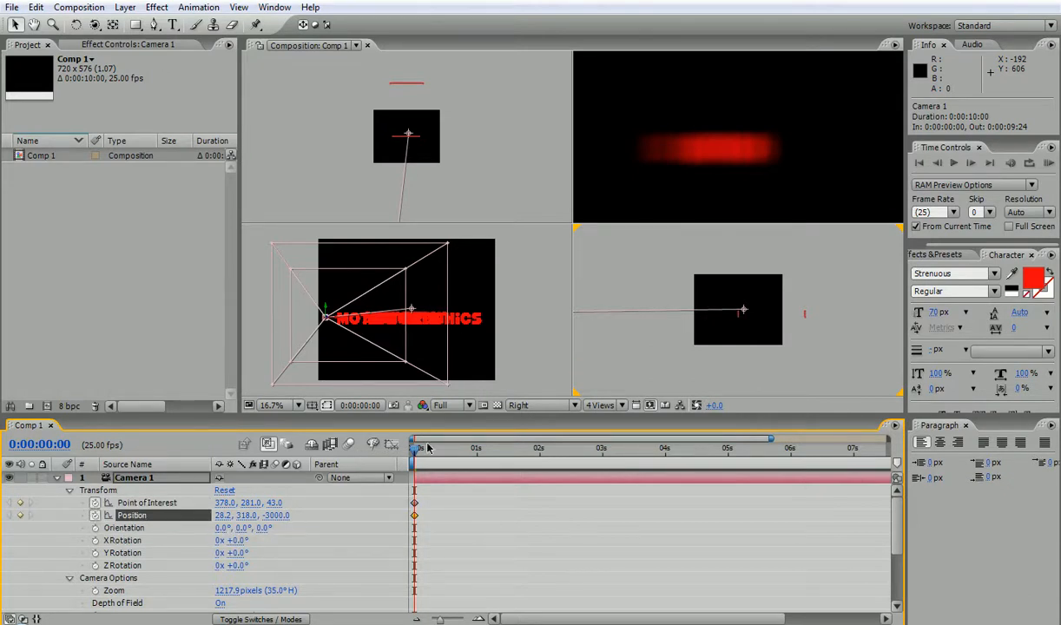
{"action": "left_click_drag", "start_coordinate": [417, 453], "coordinate": [542, 450]}
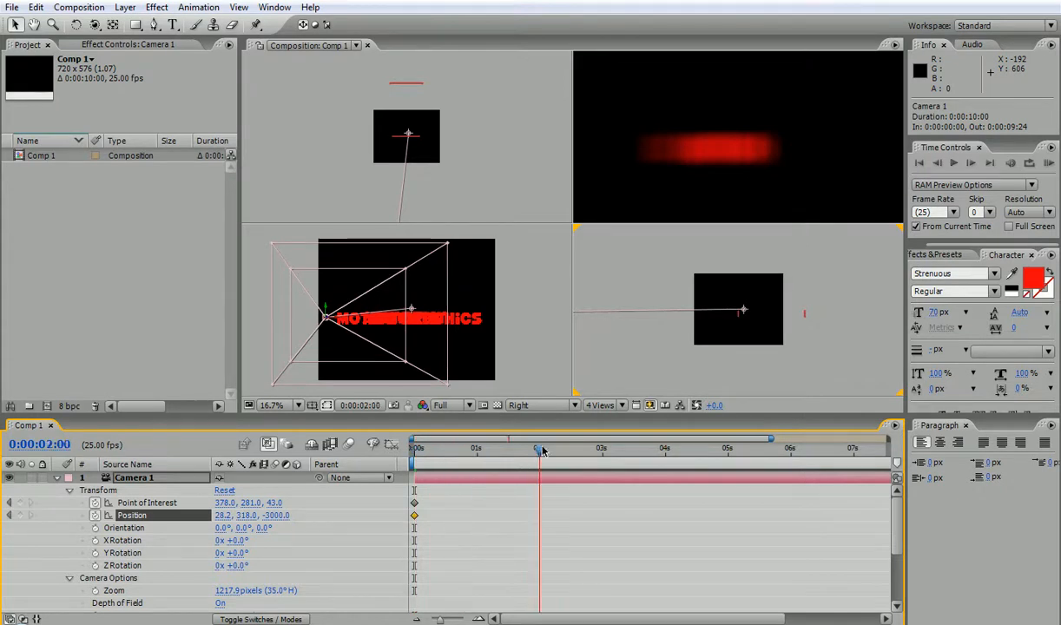
{"action": "left_click", "coordinate": [274, 517]}
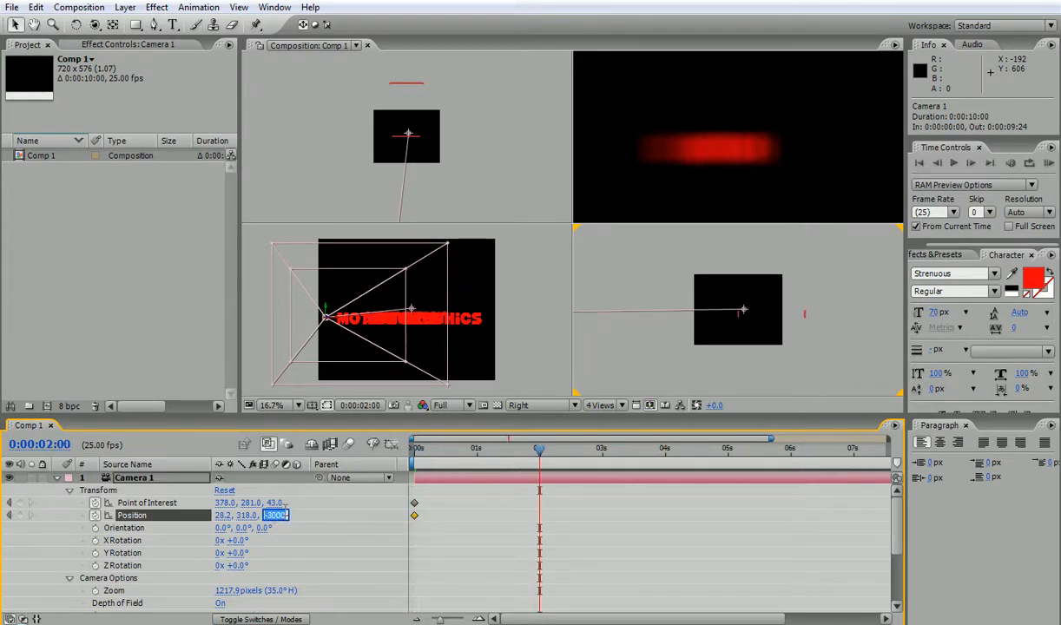
{"action": "type", "text": "-500"}
{"action": "key", "text": "Return"}
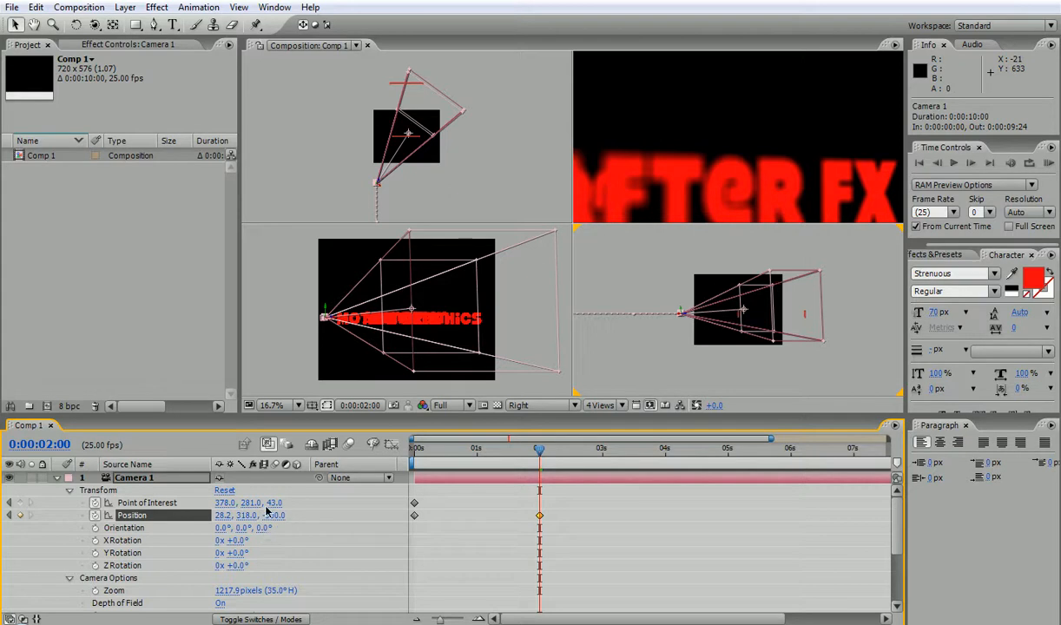
At 2 seconds, set the camera's Point of Interest Y to 306, Position Y to 319 and Position Z to -743, and scrub back to the start.
{"action": "left_click_drag", "start_coordinate": [248, 516], "coordinate": [118, 518]}
{"action": "left_click_drag", "start_coordinate": [276, 516], "coordinate": [246, 516]}
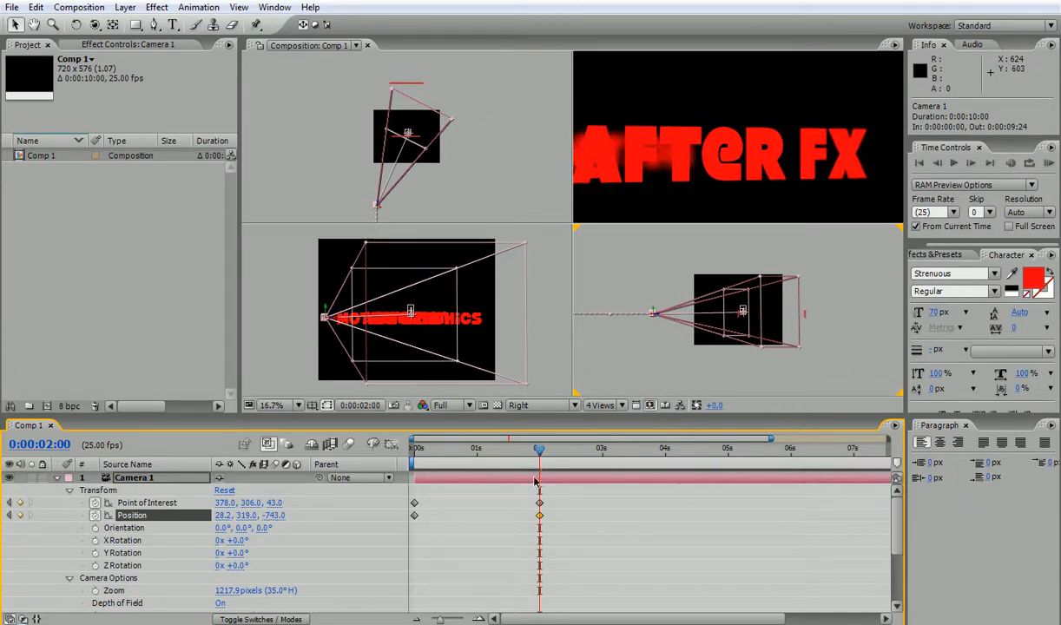
{"action": "left_click_drag", "start_coordinate": [538, 452], "coordinate": [417, 452]}
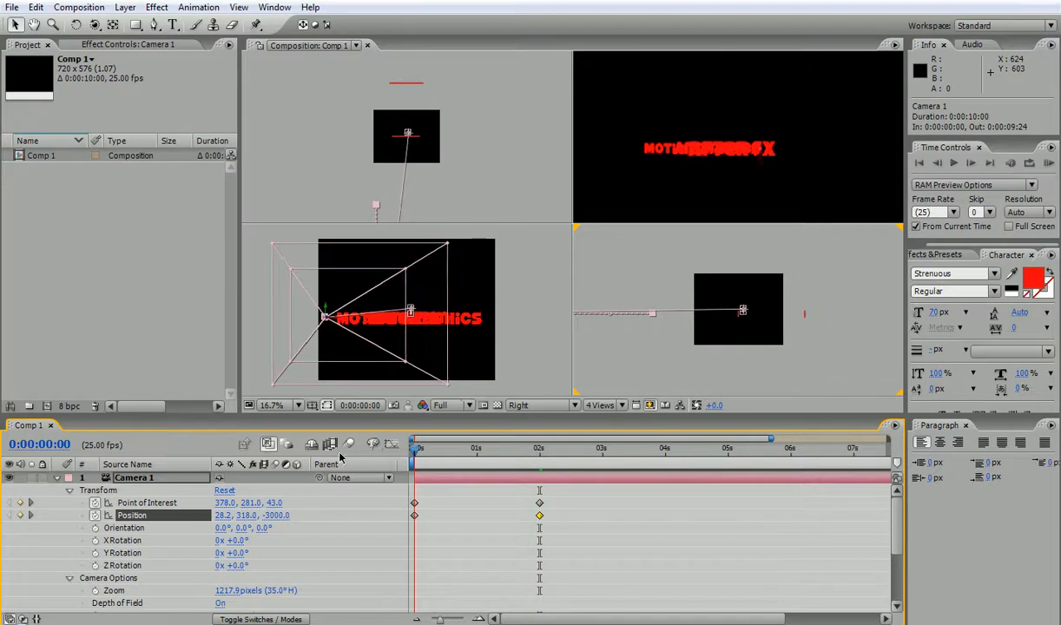
Keyframe the camera's X position at 535.2 at 3 seconds, and switch the composition to the 1 View layout.
{"action": "left_click_drag", "start_coordinate": [417, 453], "coordinate": [604, 450]}
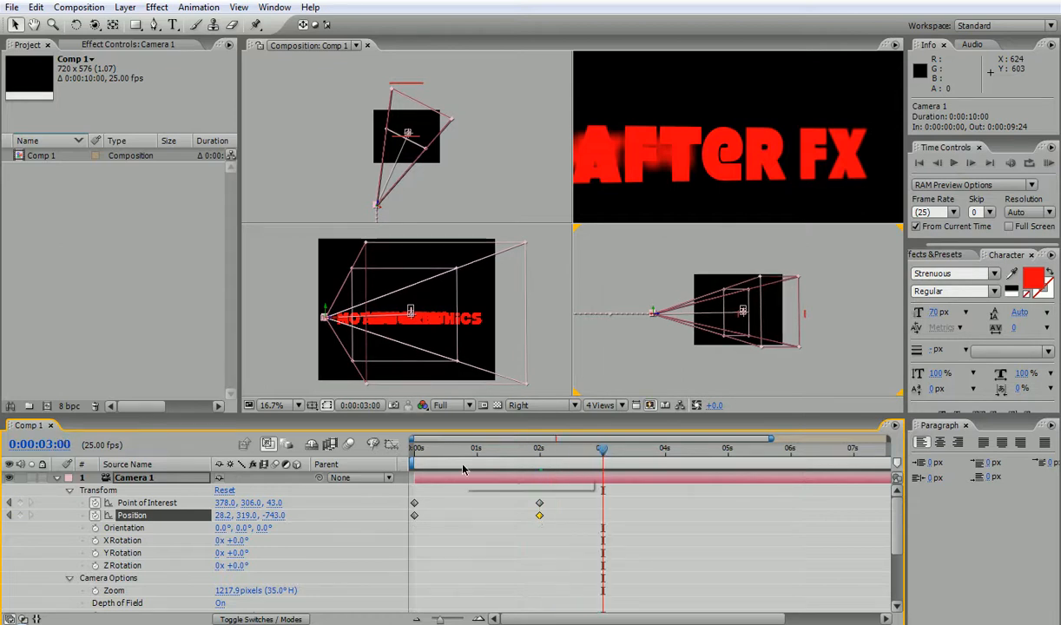
{"action": "left_click_drag", "start_coordinate": [246, 514], "coordinate": [617, 526]}
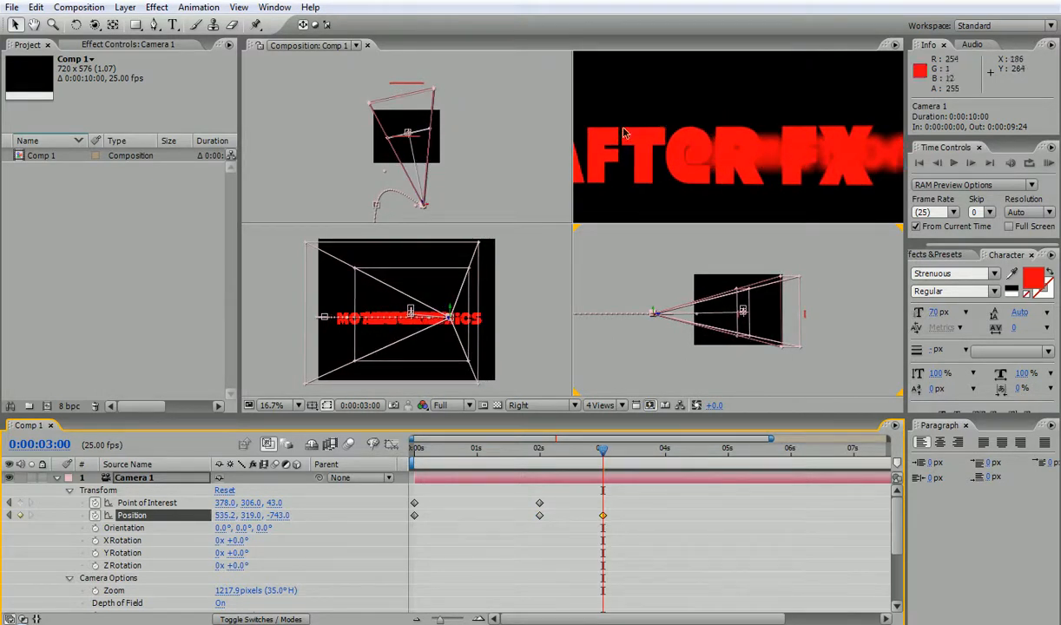
{"action": "left_click", "coordinate": [602, 404]}
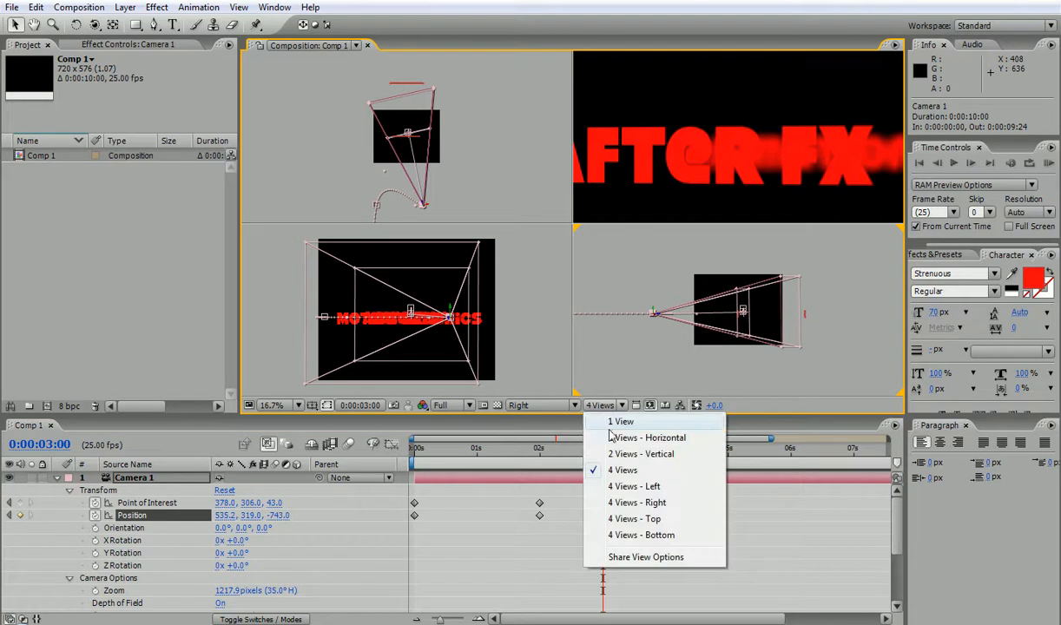
{"action": "left_click", "coordinate": [607, 427]}
Scrub the camera move back to 0:00:02:18 and lower the camera's Focus Distance to 540 pixels.
{"action": "left_click_drag", "start_coordinate": [605, 457], "coordinate": [584, 453]}
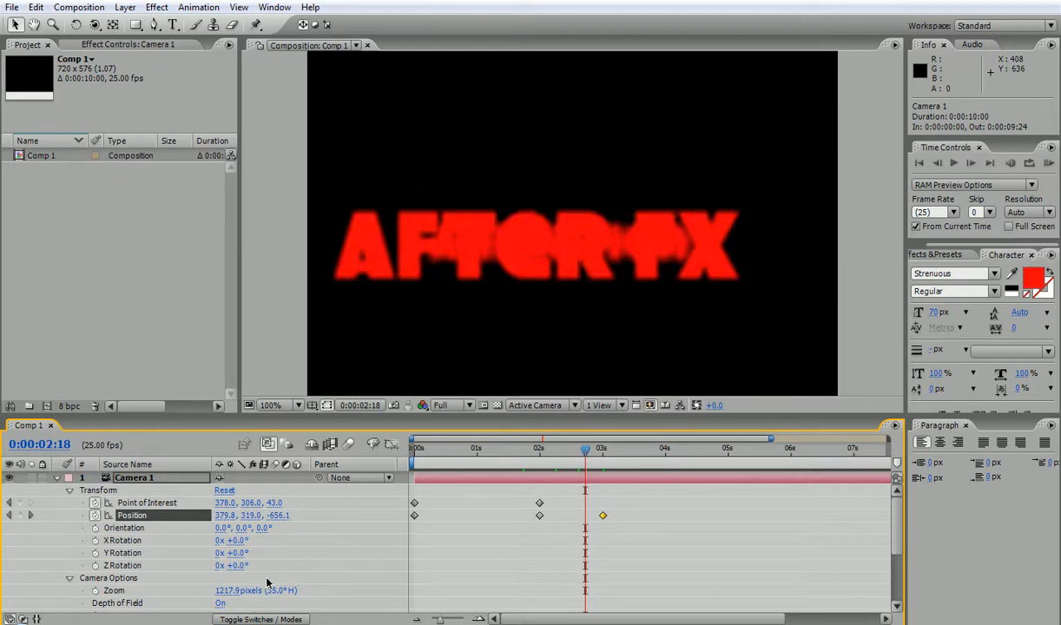
{"action": "scroll", "coordinate": [896, 539], "scroll_direction": "down", "scroll_amount": 3}
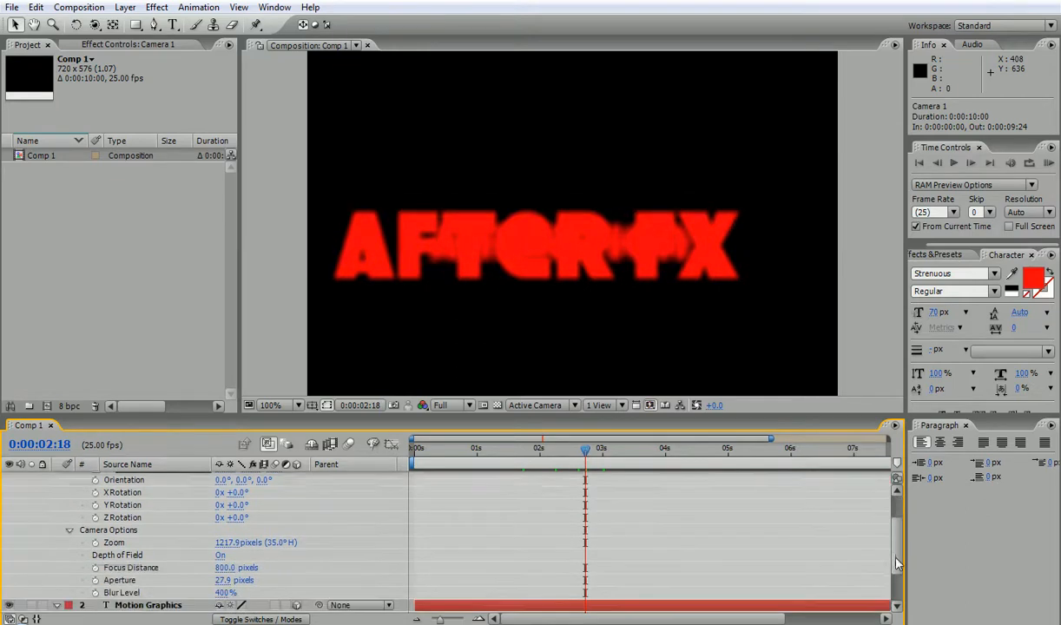
{"action": "mouse_move", "coordinate": [224, 563]}
{"action": "left_mouse_down"}
{"action": "mouse_move", "coordinate": [213, 560]}
{"action": "mouse_move", "coordinate": [257, 560]}
{"action": "mouse_move", "coordinate": [211, 560]}
{"action": "left_mouse_up"}
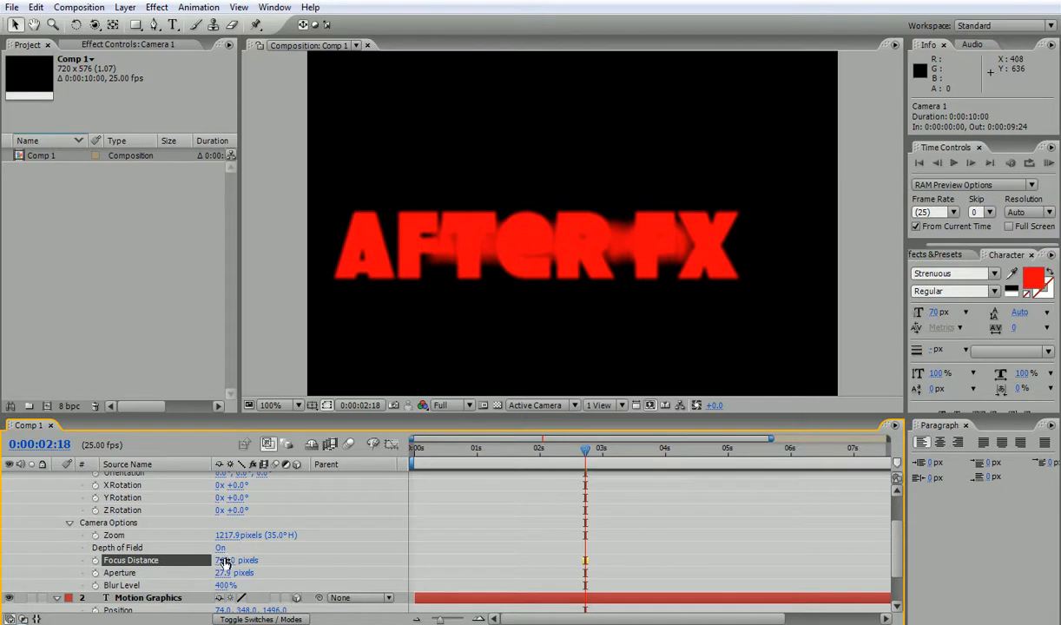
{"action": "left_click_drag", "start_coordinate": [224, 563], "coordinate": [168, 560]}
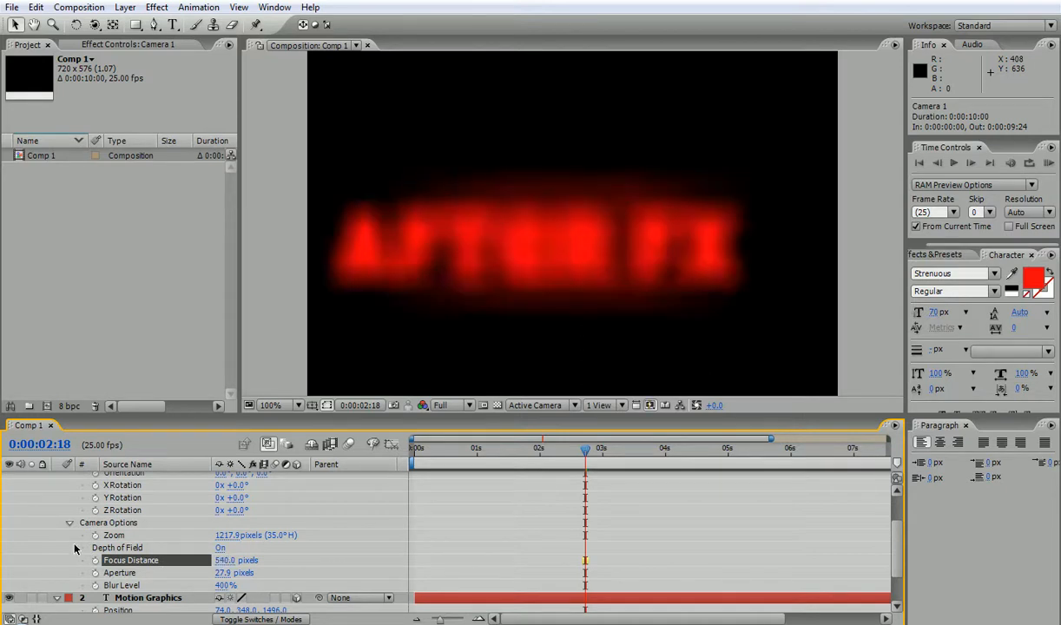
Try camera Focus Distance values of 600, 700 and 710 pixels on the After FX text.
{"action": "left_click", "coordinate": [223, 562]}
{"action": "type", "text": "600"}
{"action": "key", "text": "Return"}
{"action": "left_click", "coordinate": [224, 560]}
{"action": "key", "text": "Return"}
{"action": "left_click", "coordinate": [224, 561]}
{"action": "type", "text": "700"}
{"action": "key", "text": "Return"}
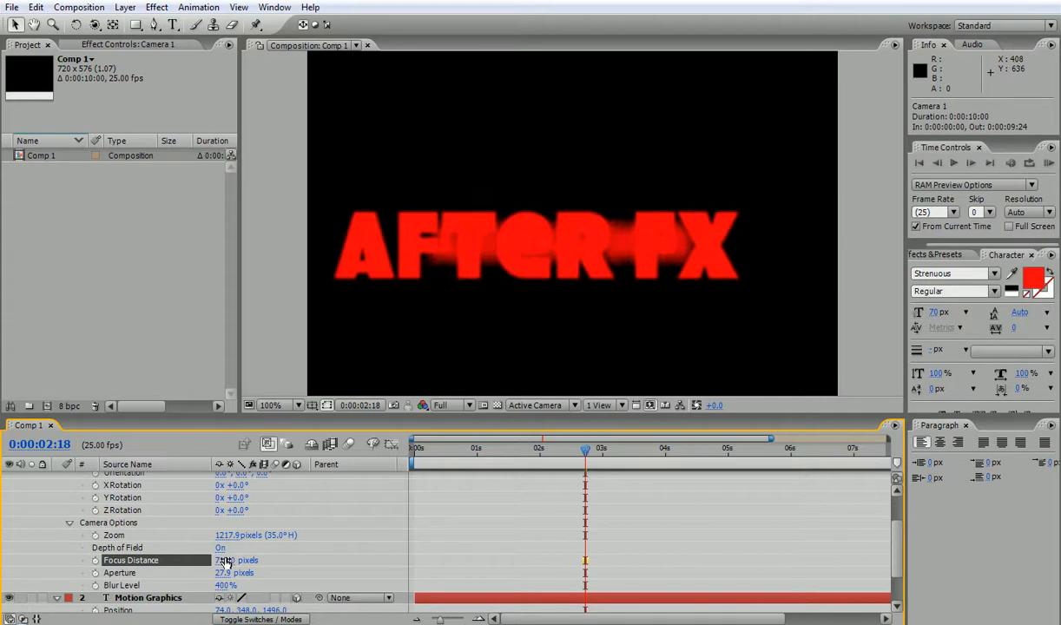
{"action": "left_click", "coordinate": [224, 561]}
{"action": "type", "text": "710"}
{"action": "key", "text": "Return"}
{"action": "left_click", "coordinate": [222, 561]}
{"action": "key", "text": "Return"}
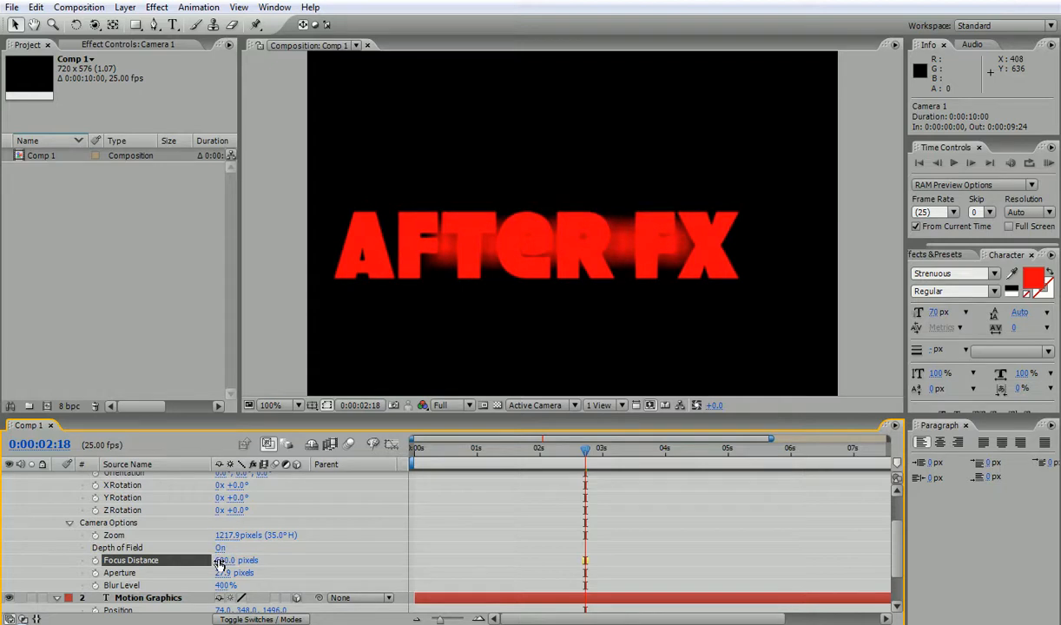
Set the camera's Focus Distance to 670 pixels and scrub forward to 0:00:03:11 to check the focus.
{"action": "left_click", "coordinate": [220, 561]}
{"action": "type", "text": "670"}
{"action": "key", "text": "Return"}
{"action": "left_click_drag", "start_coordinate": [590, 451], "coordinate": [630, 449]}
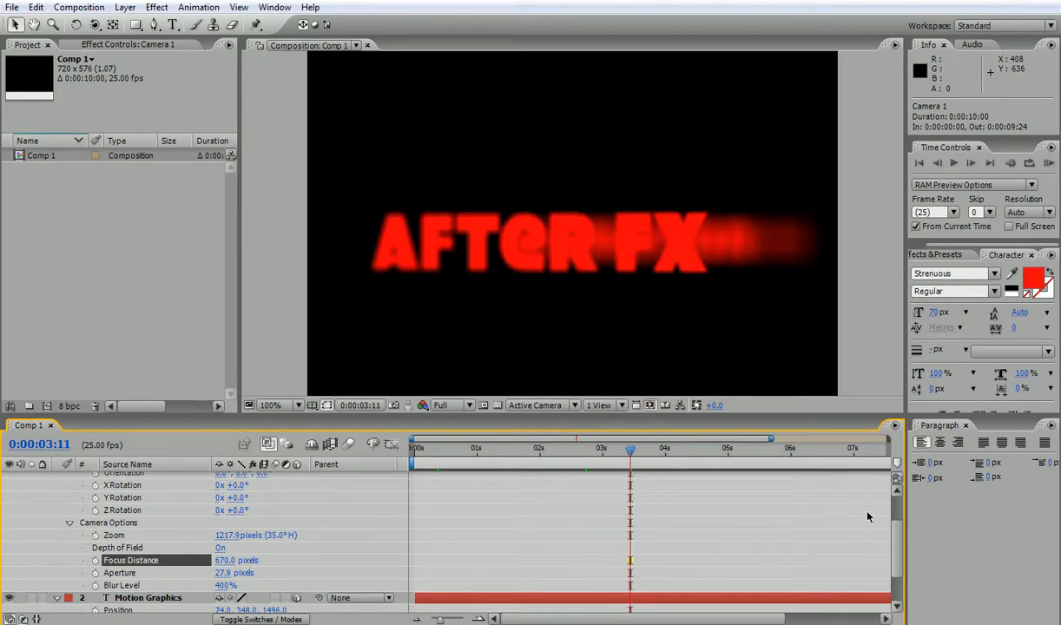
Set the camera's X Position to 644.2 at 3 seconds, and keyframe its Point of Interest X at 521 at 4 seconds.
{"action": "scroll", "coordinate": [782, 495], "scroll_direction": "up", "scroll_amount": 3}
{"action": "left_click_drag", "start_coordinate": [635, 453], "coordinate": [602, 451]}
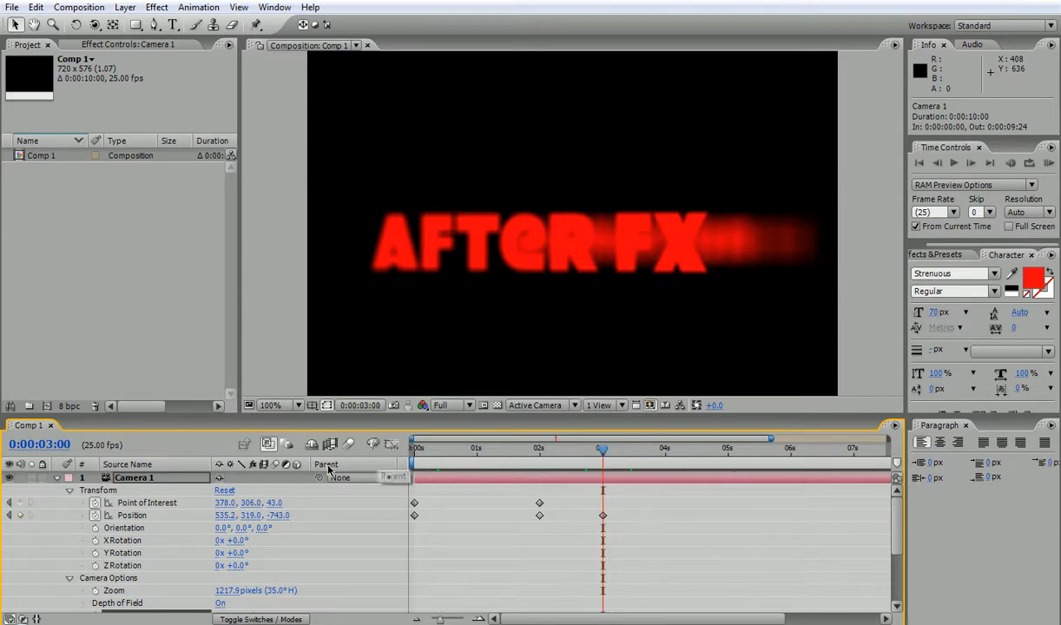
{"action": "left_click_drag", "start_coordinate": [221, 518], "coordinate": [295, 504]}
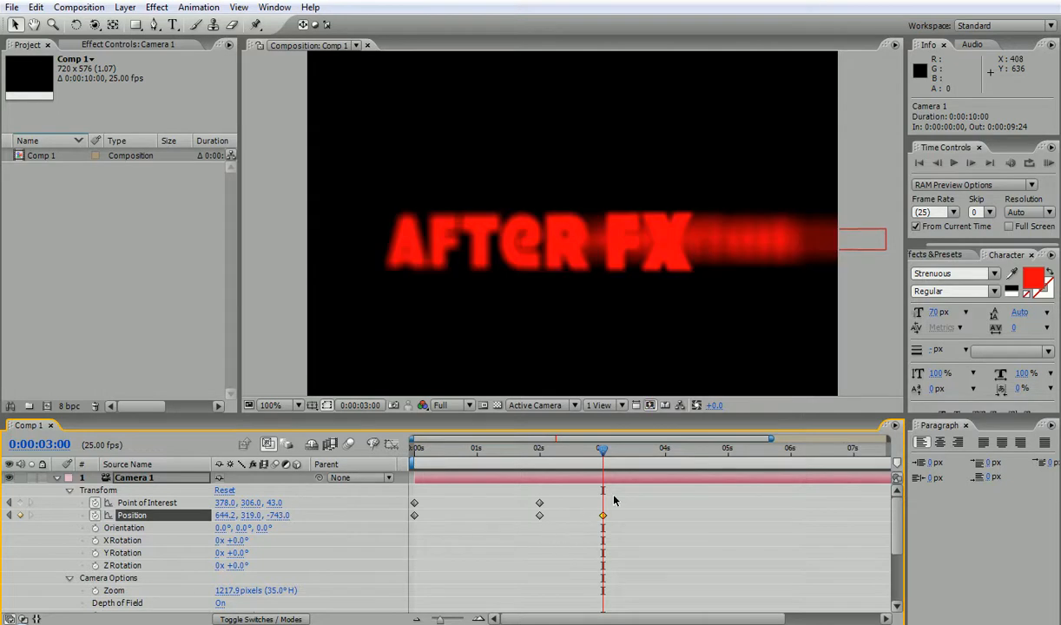
{"action": "left_click_drag", "start_coordinate": [603, 449], "coordinate": [666, 450]}
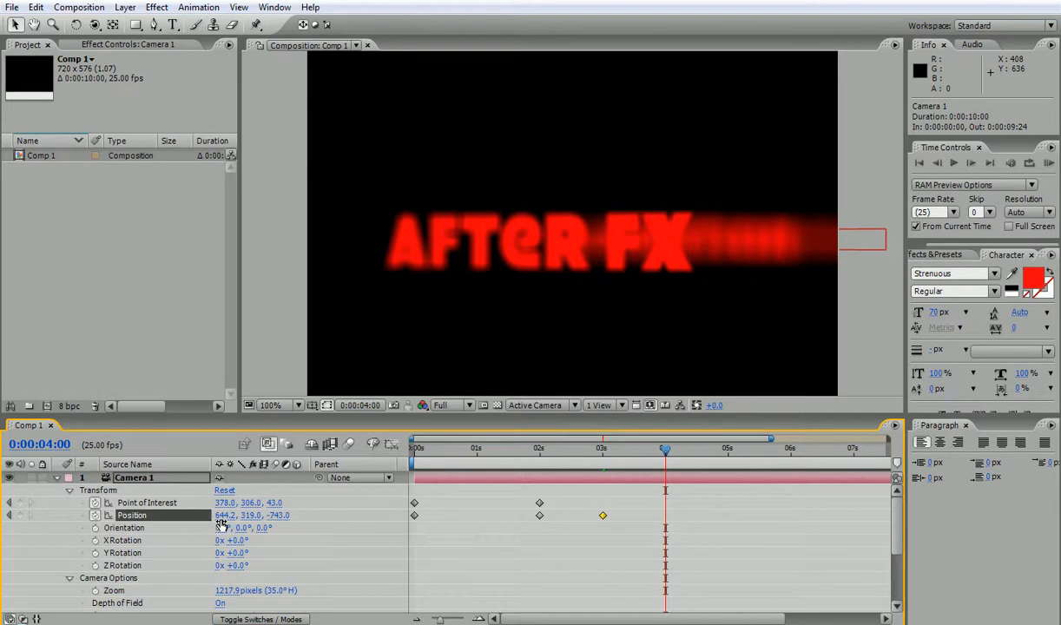
{"action": "left_click_drag", "start_coordinate": [223, 503], "coordinate": [326, 506]}
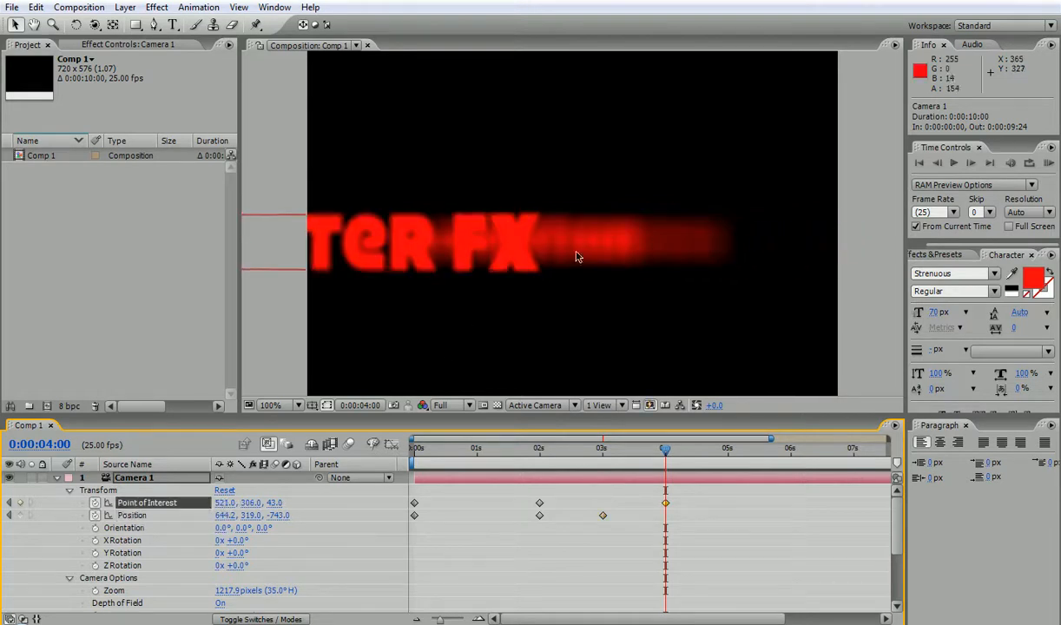
Copy the camera's Point of Interest keyframe from 2 seconds and paste it at 3 seconds.
{"action": "left_click", "coordinate": [539, 502]}
{"action": "left_click", "coordinate": [539, 503]}
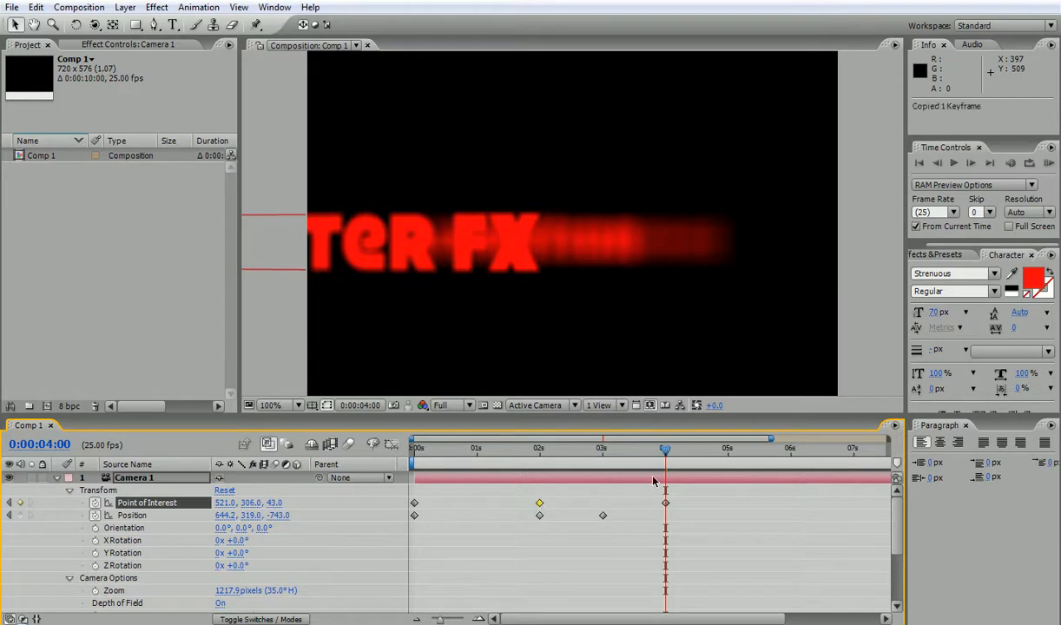
{"action": "left_click_drag", "start_coordinate": [669, 453], "coordinate": [606, 453]}
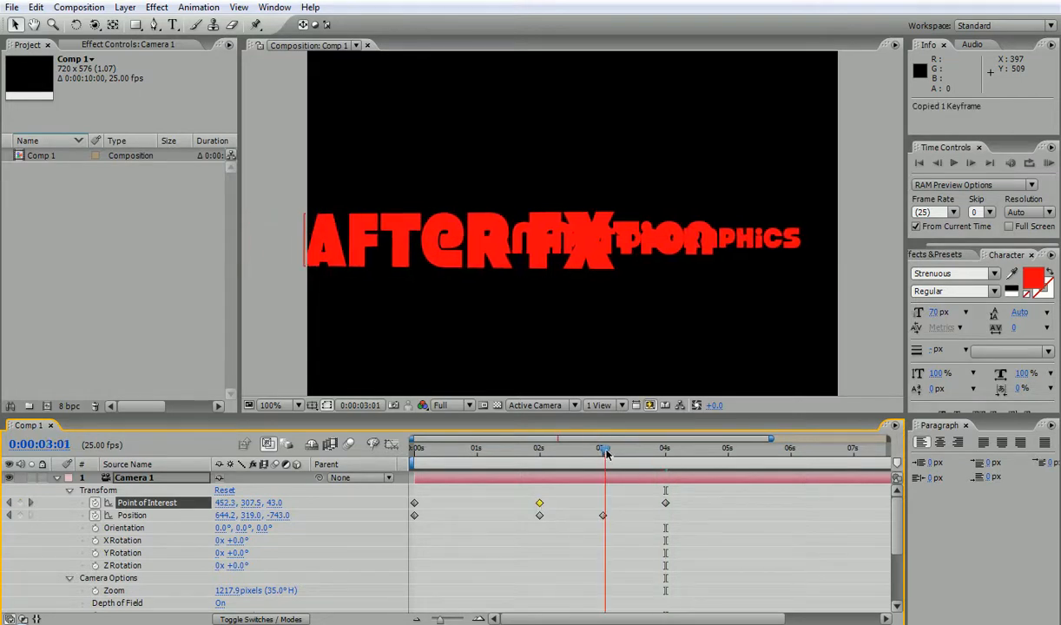
{"action": "key", "text": "ctrl+v"}
At 4 seconds, set the camera's Position Z to -114 and lower its Position X to bring the Animation text into frame.
{"action": "left_click_drag", "start_coordinate": [602, 453], "coordinate": [670, 442]}
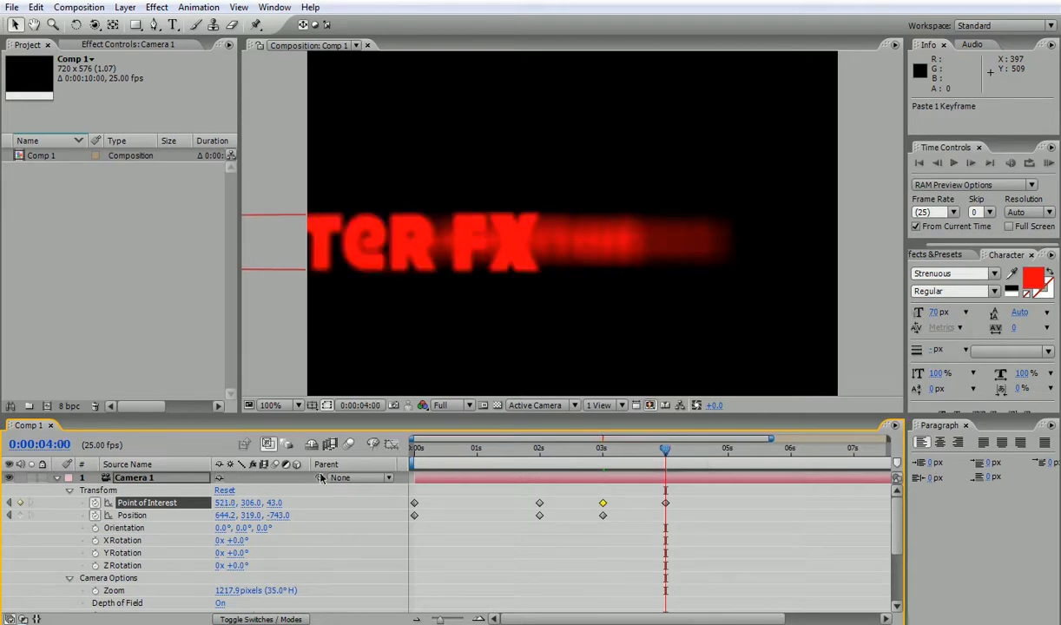
{"action": "left_click_drag", "start_coordinate": [280, 515], "coordinate": [710, 481]}
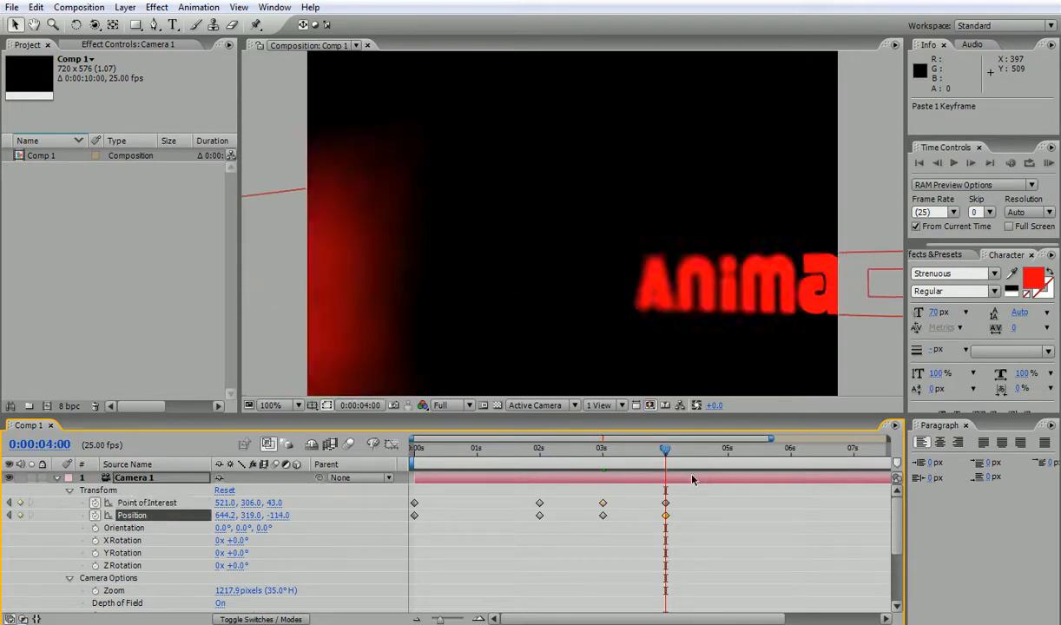
{"action": "left_click_drag", "start_coordinate": [225, 517], "coordinate": [158, 513]}
Return to the start of the composition and play a RAM preview of the camera animation.
{"action": "left_click_drag", "start_coordinate": [665, 453], "coordinate": [464, 463]}
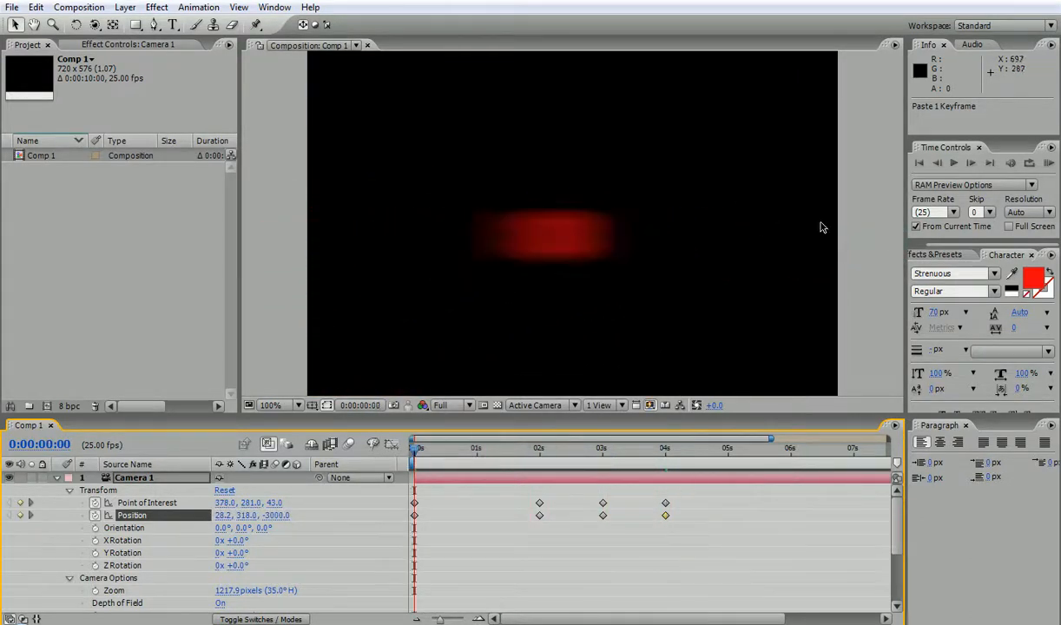
{"action": "left_click", "coordinate": [1048, 163]}
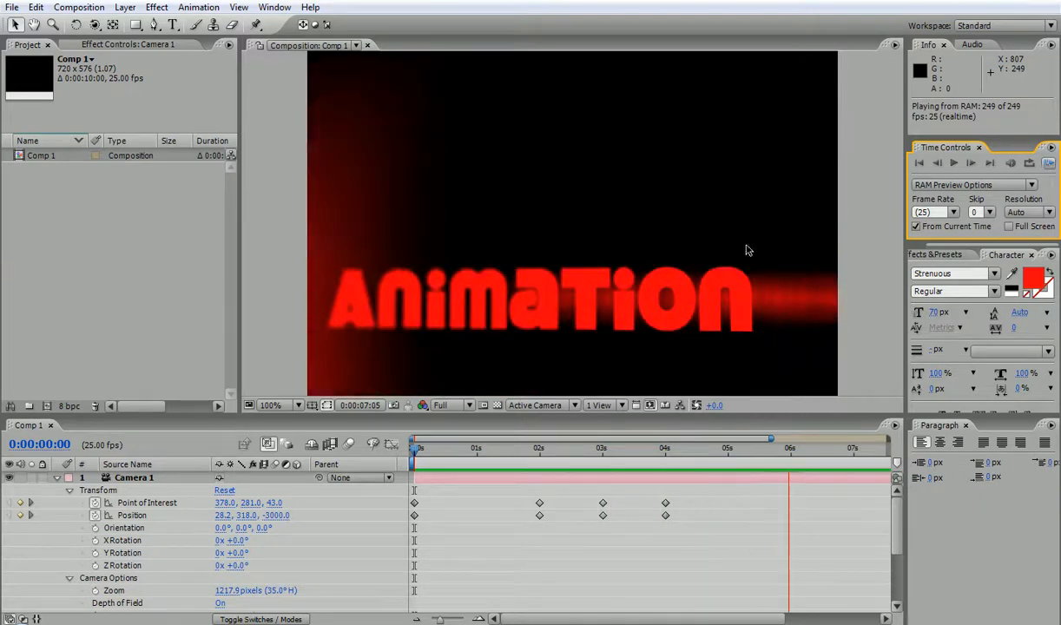
{"action": "key", "text": "space"}
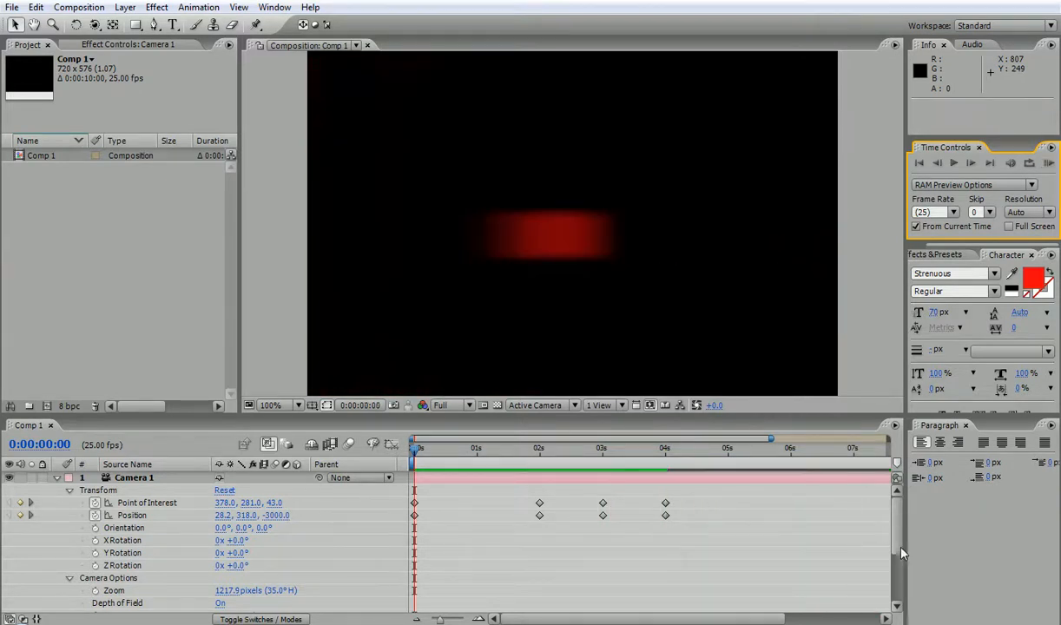
{"action": "scroll", "coordinate": [901, 543], "scroll_direction": "down", "scroll_amount": 5}
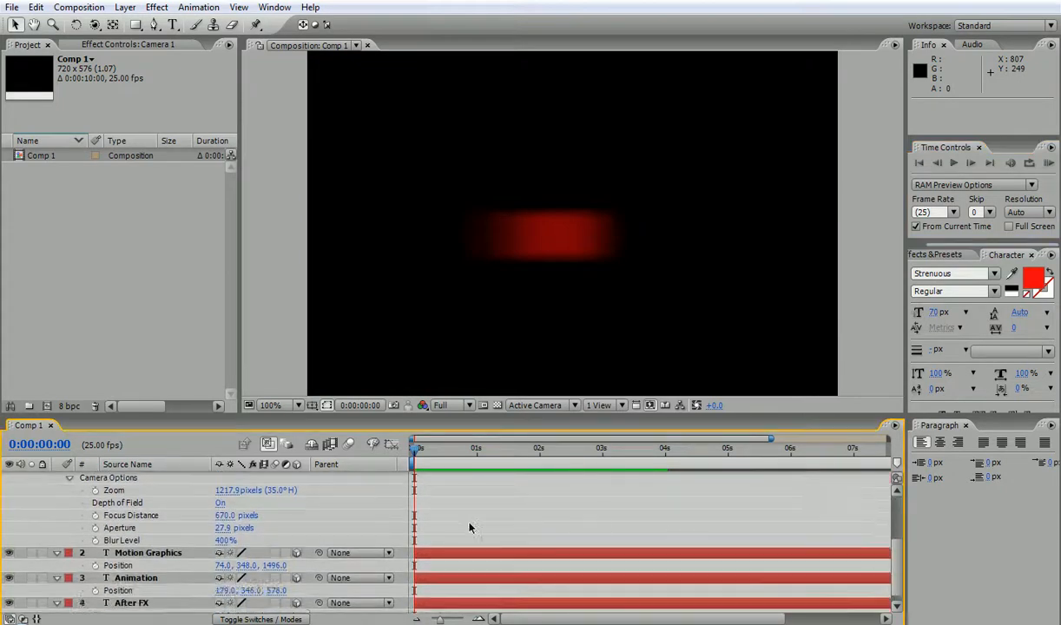